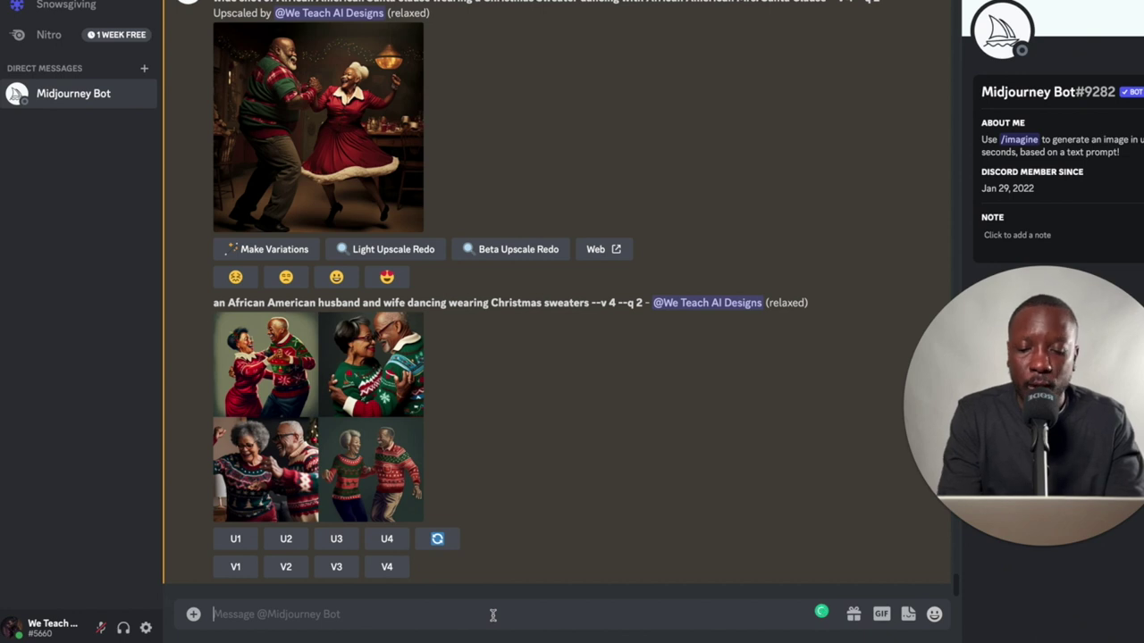
# - Start a slash command in the Midjourney Bot DM to bring up /imagine
pyautogui.write('/')
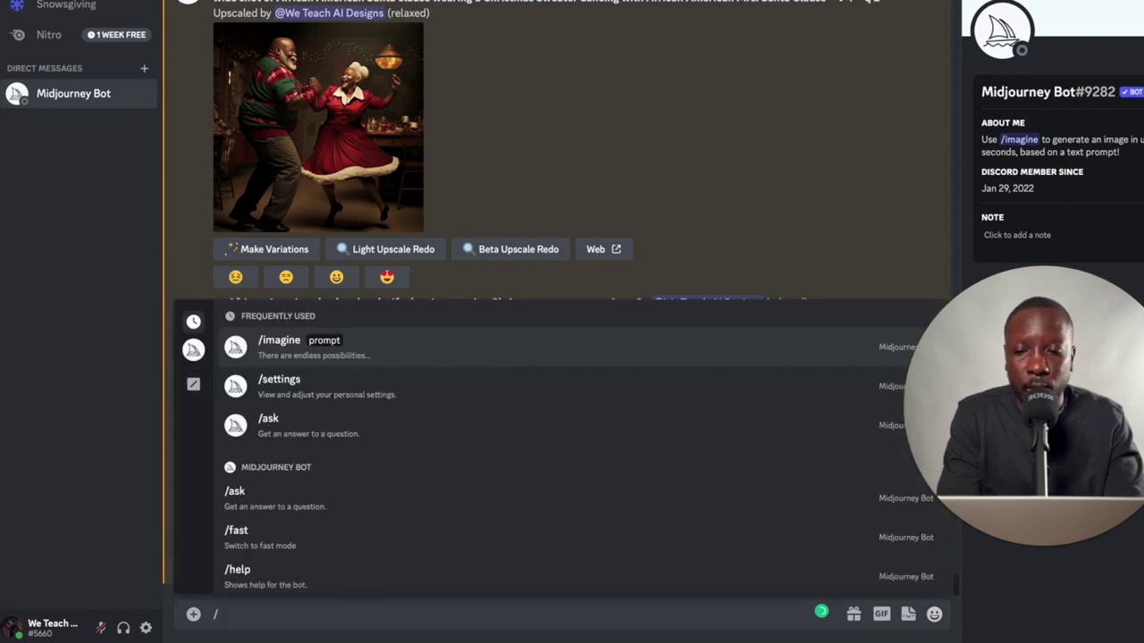
# - Enter the /imagine prompt 'a stunning grandmother holding a camera, big eyes, colorful background,'
pyautogui.press('Tab')
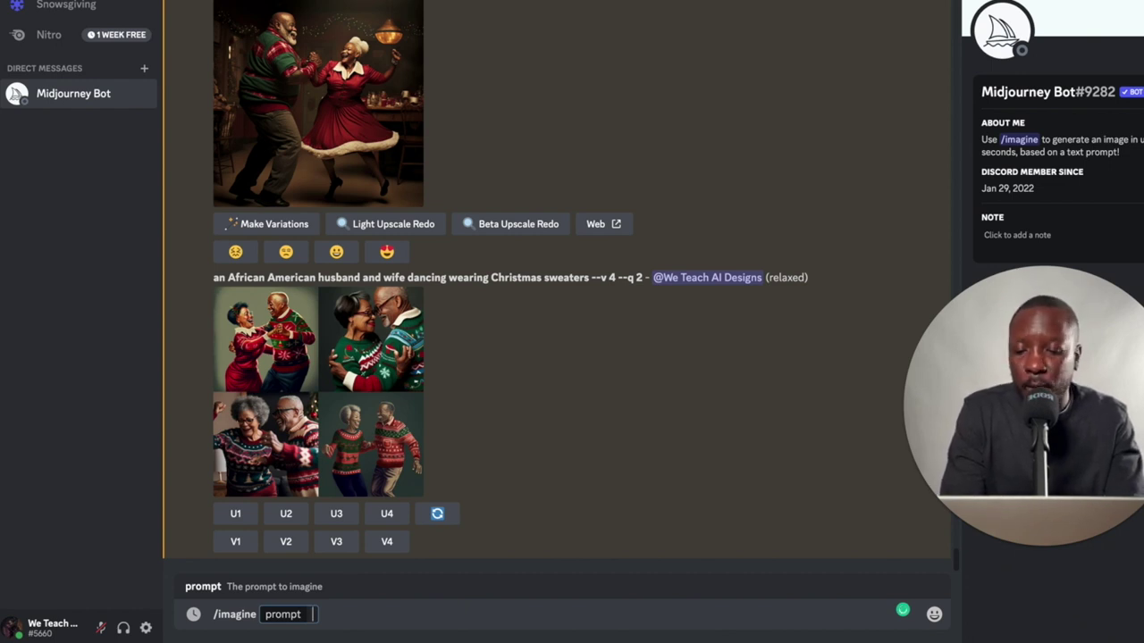
pyautogui.write('a stunning')
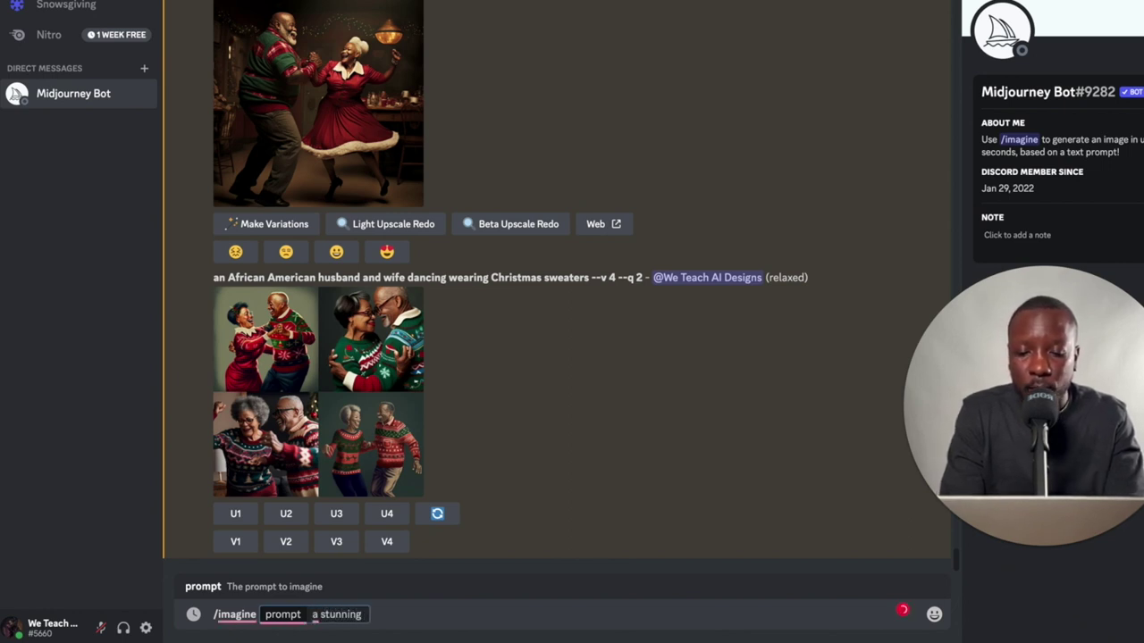
pyautogui.write(' grand')
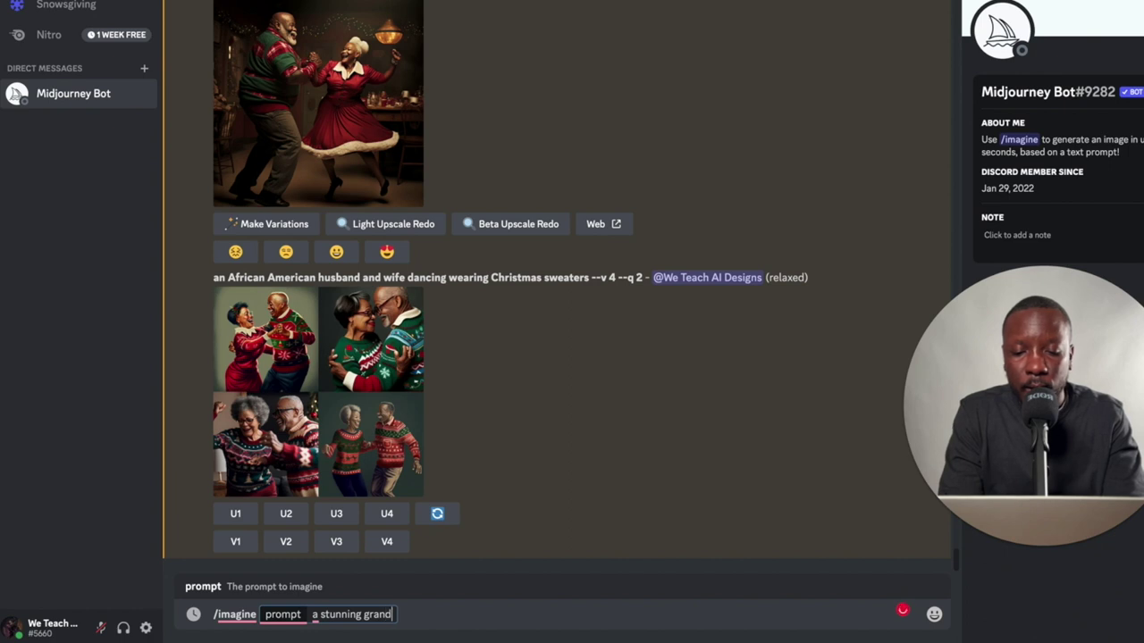
pyautogui.write('mother h')
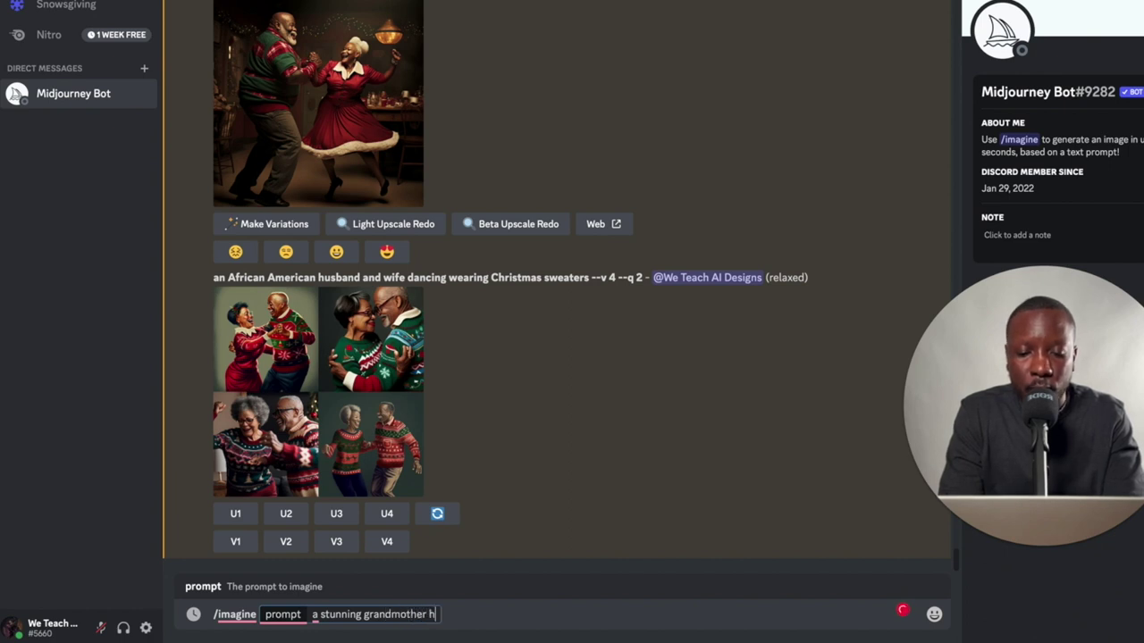
pyautogui.write('olding a ')
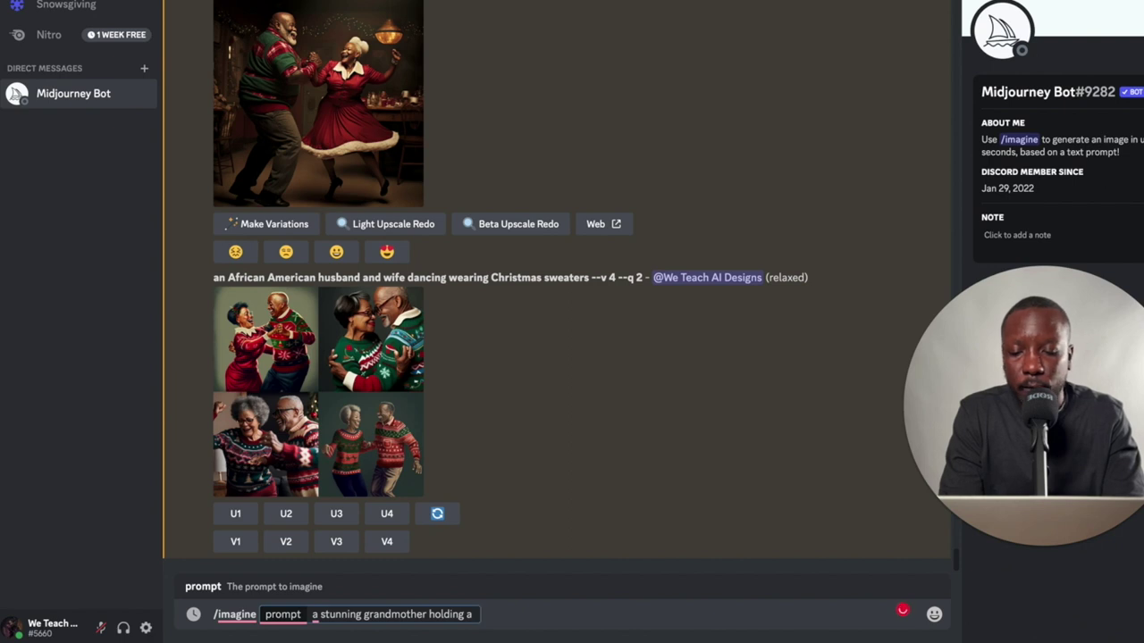
pyautogui.write('camera')
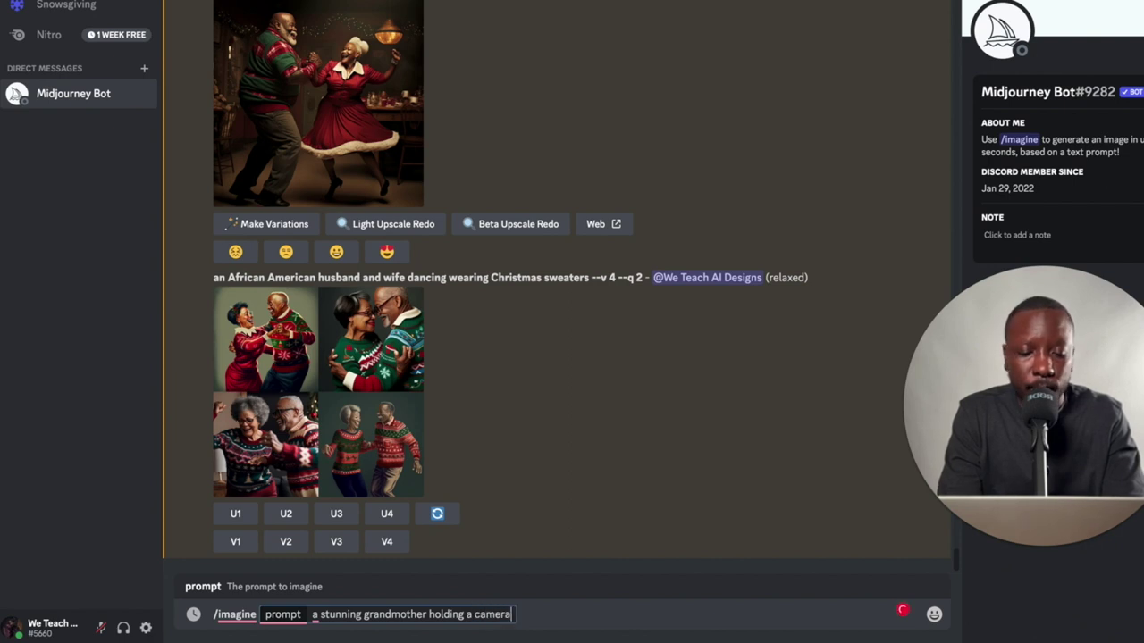
pyautogui.write(', b')
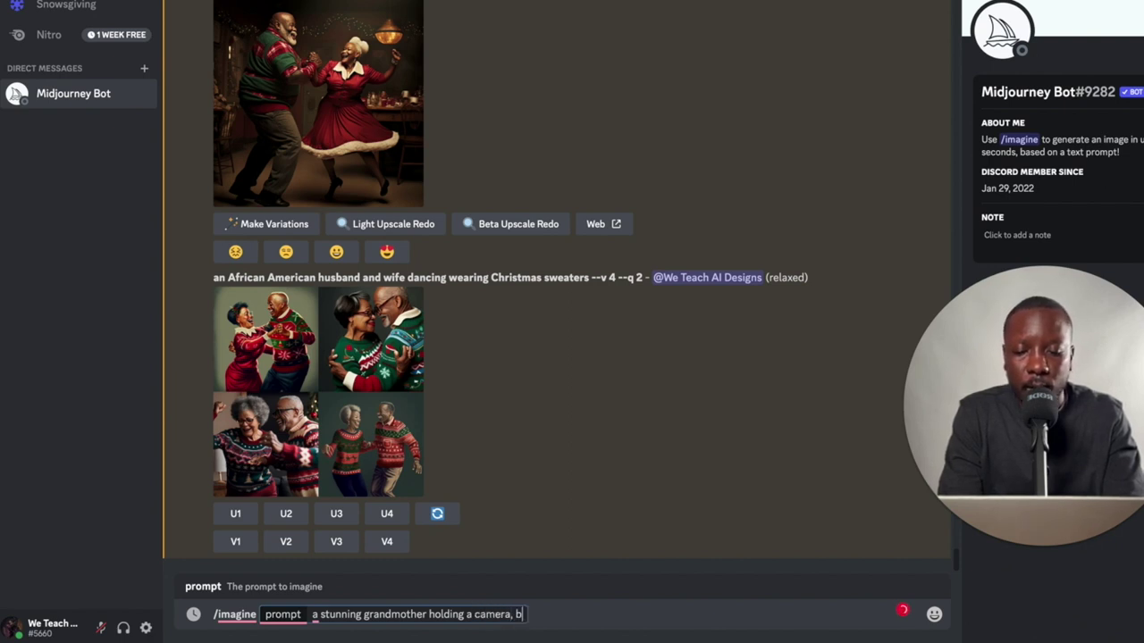
pyautogui.write('ig eyes')
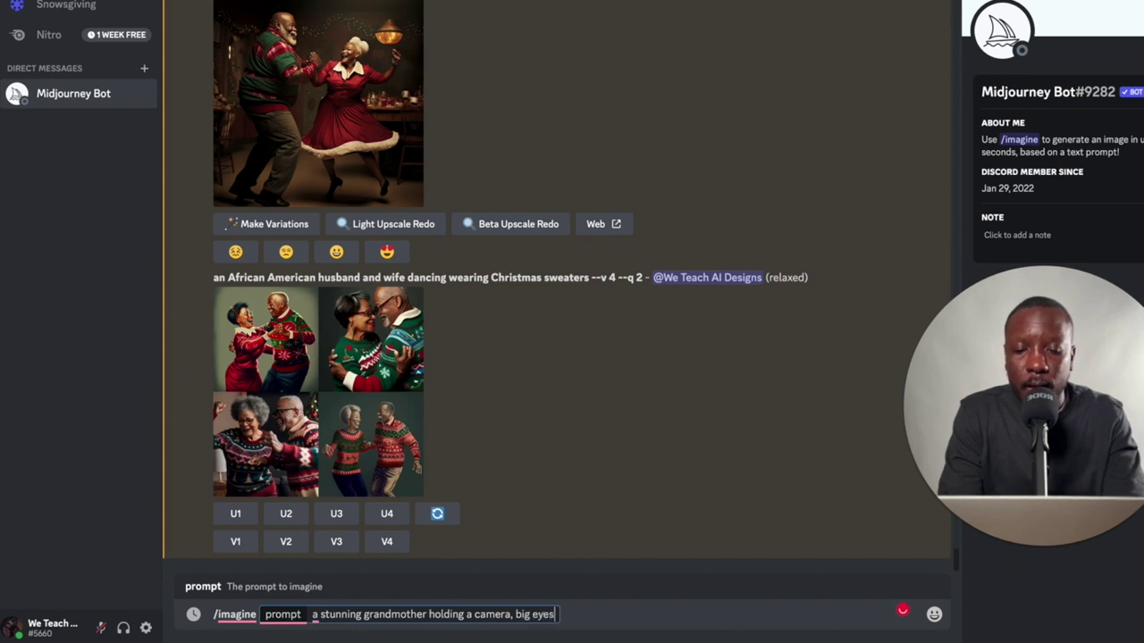
pyautogui.write(', color')
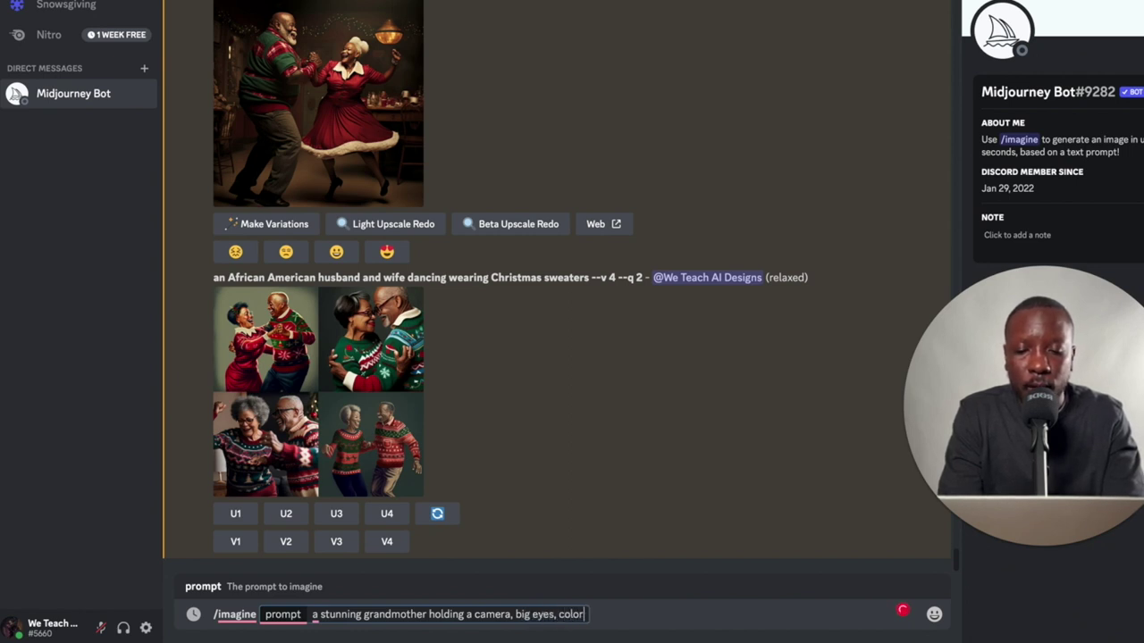
pyautogui.write('sfu')
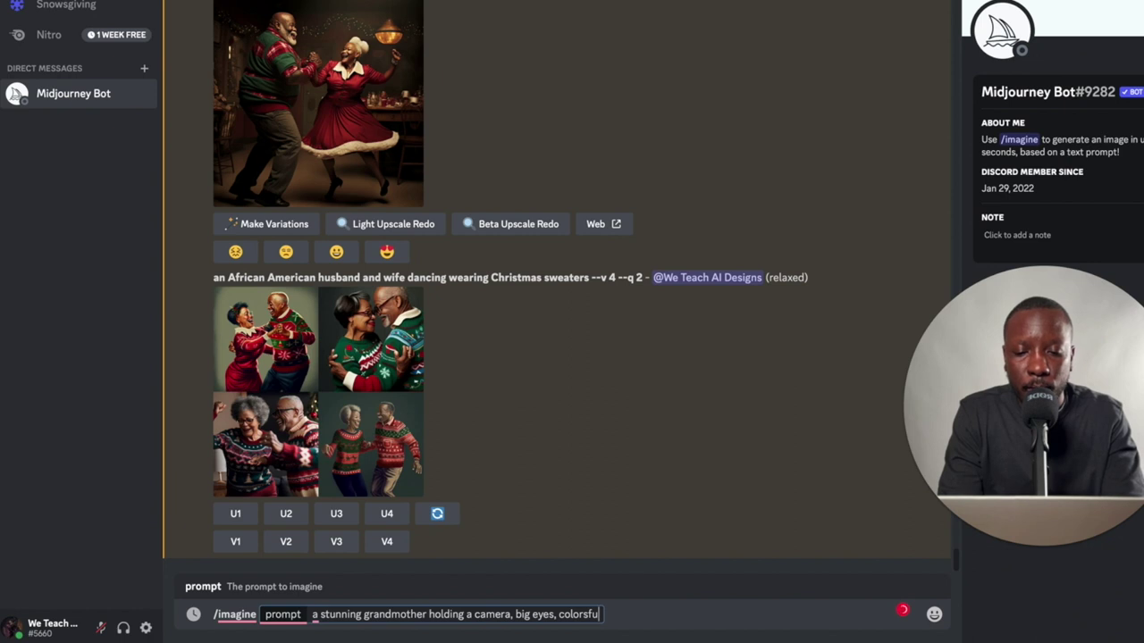
pyautogui.press('BackSpace')
pyautogui.press('BackSpace')
pyautogui.press('BackSpace')
pyautogui.write('ful ')
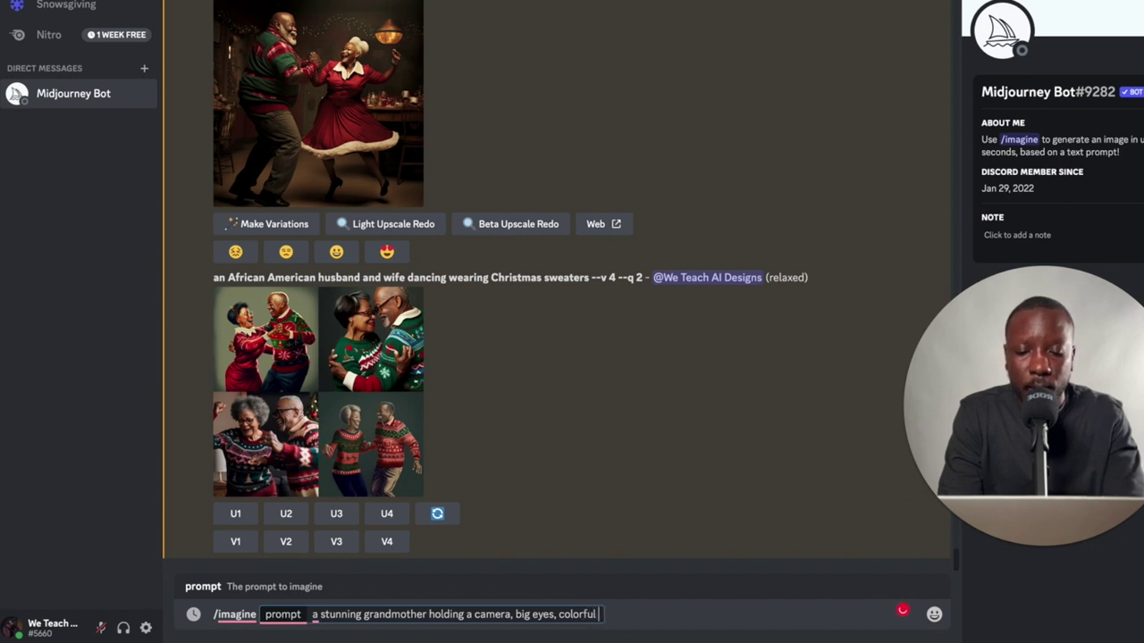
pyautogui.write('background')
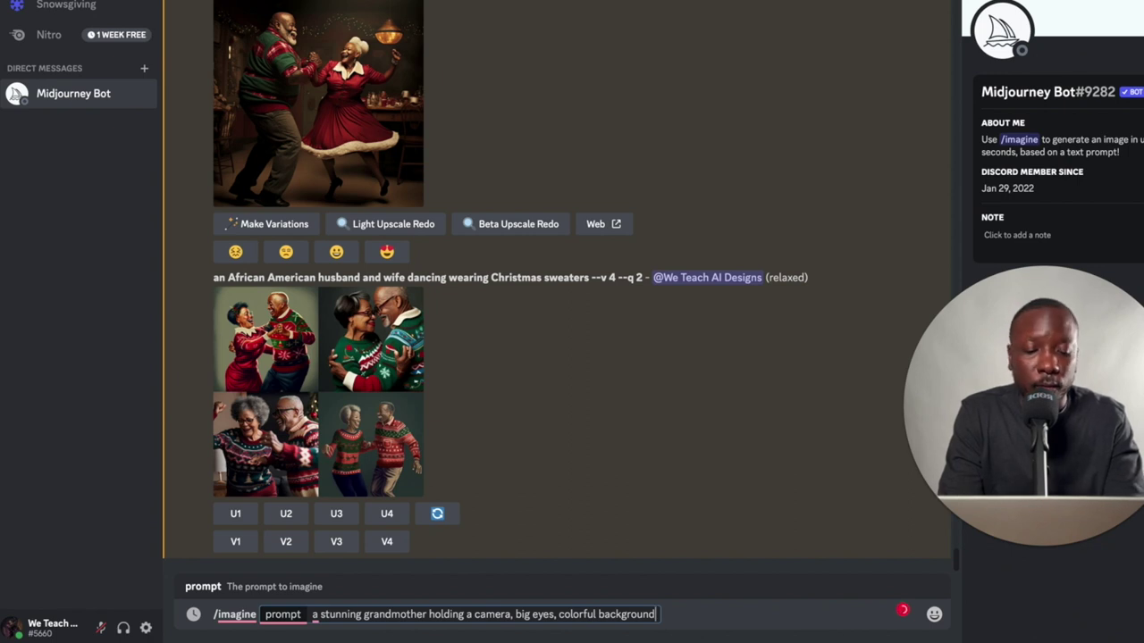
pyautogui.write(',')
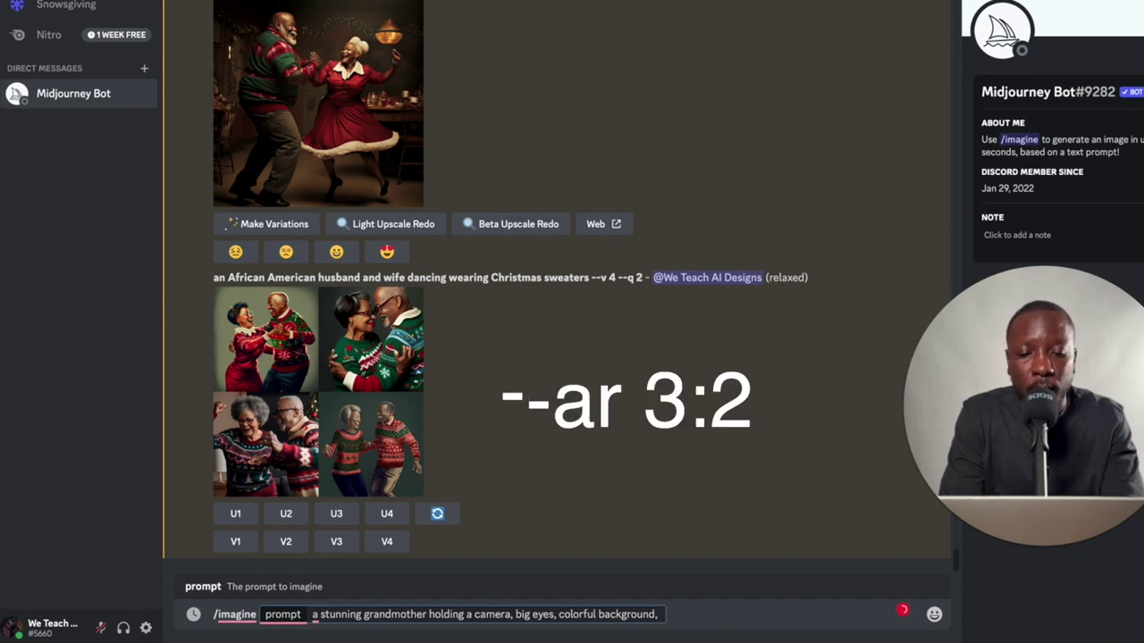
# - Append --ar 3:2 and submit the colorful-background grandmother prompt
pyautogui.write('--')
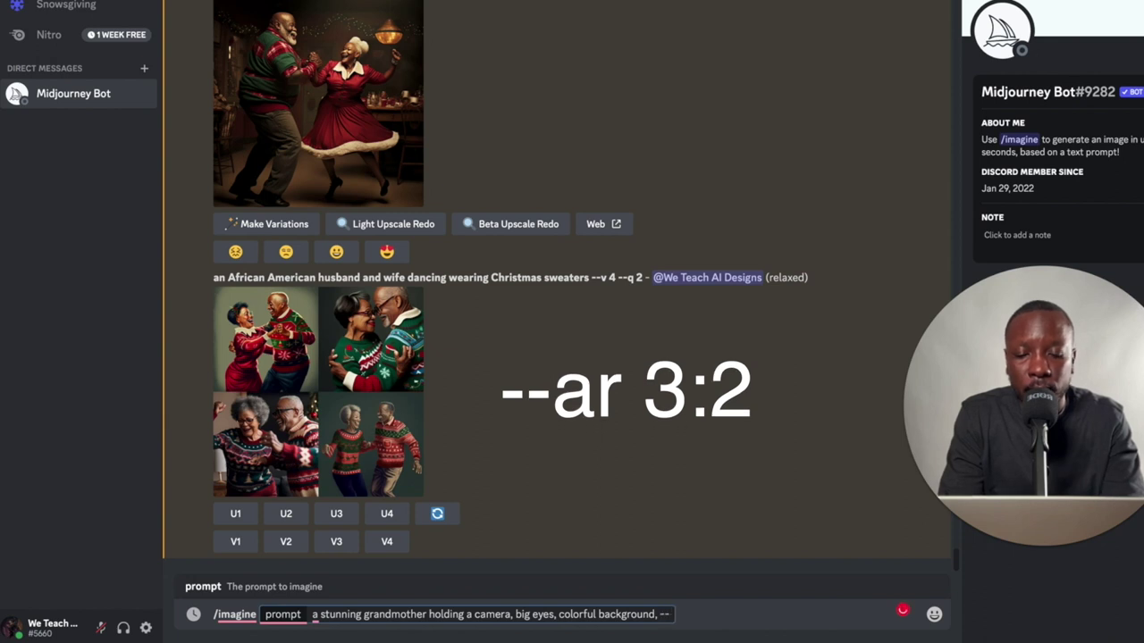
pyautogui.write('ar')
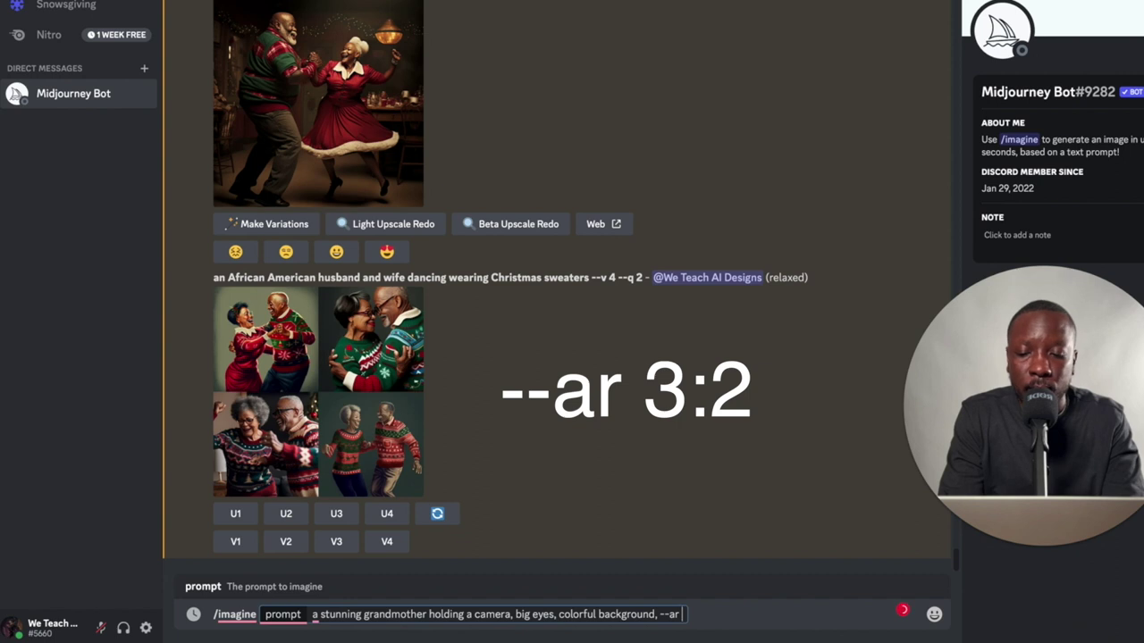
pyautogui.write(' 3')
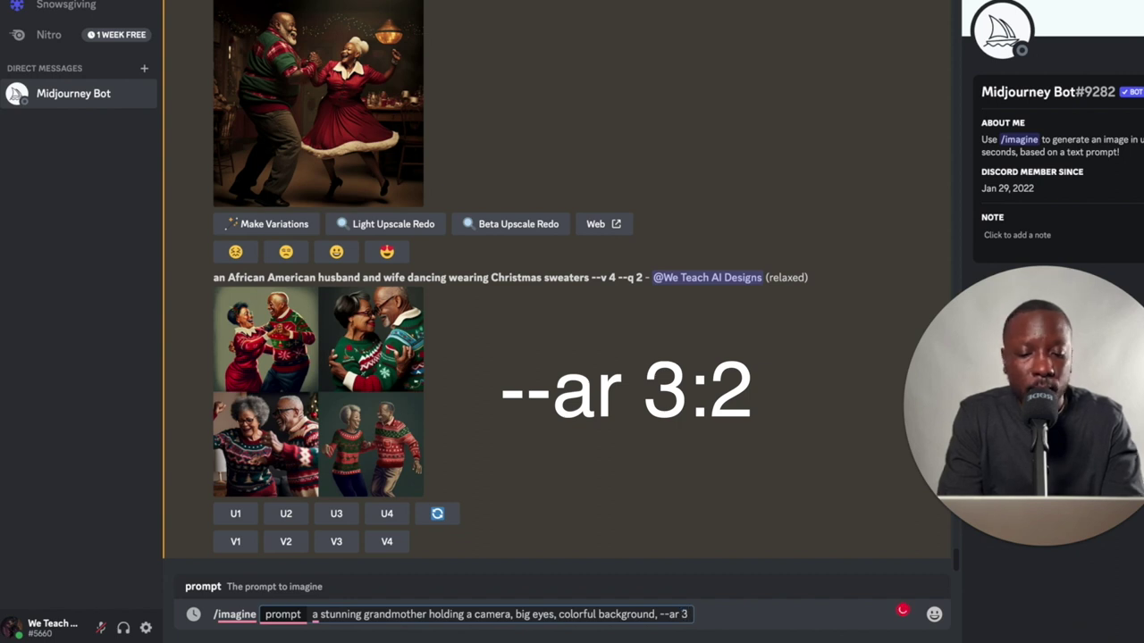
pyautogui.write(':')
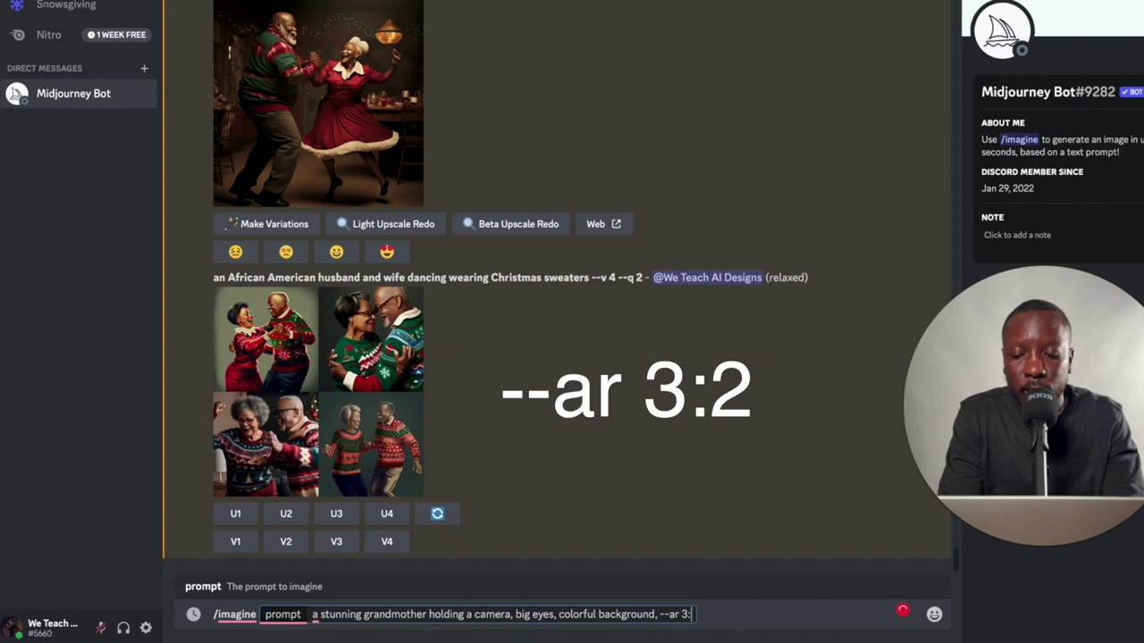
pyautogui.write('2')
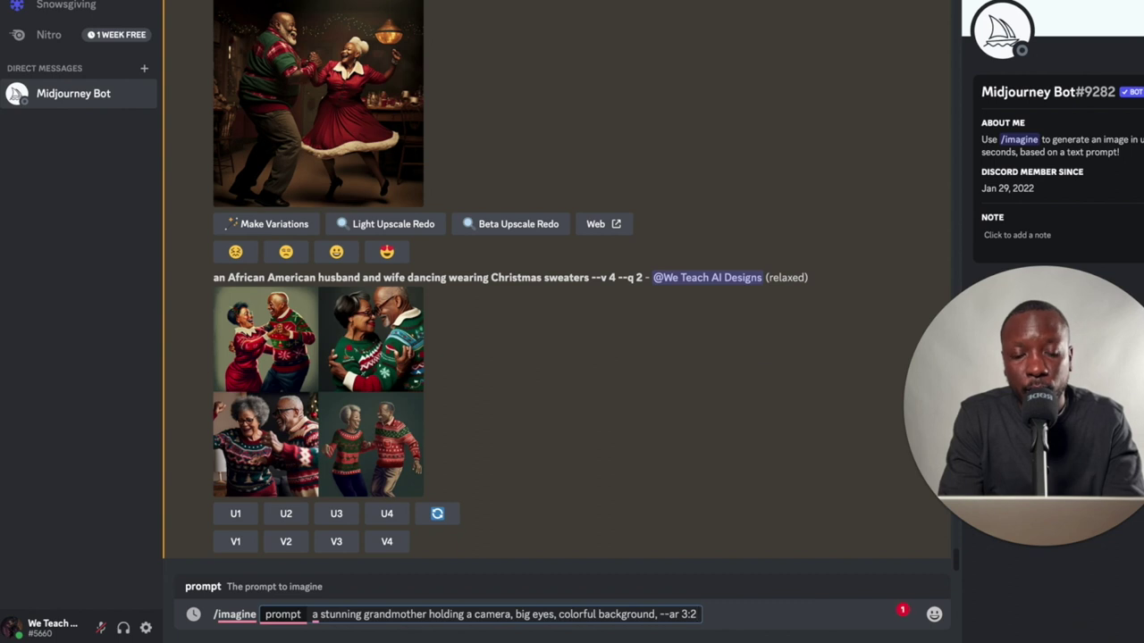
pyautogui.press('Return')
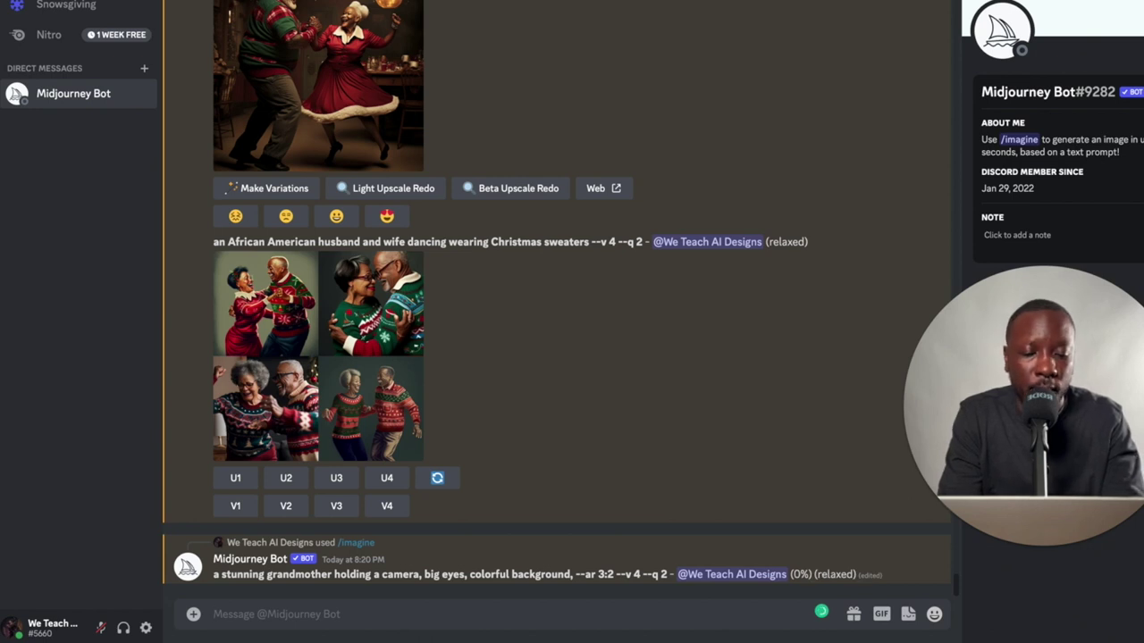
# - Type / to show the Midjourney command list again
pyautogui.write('/')
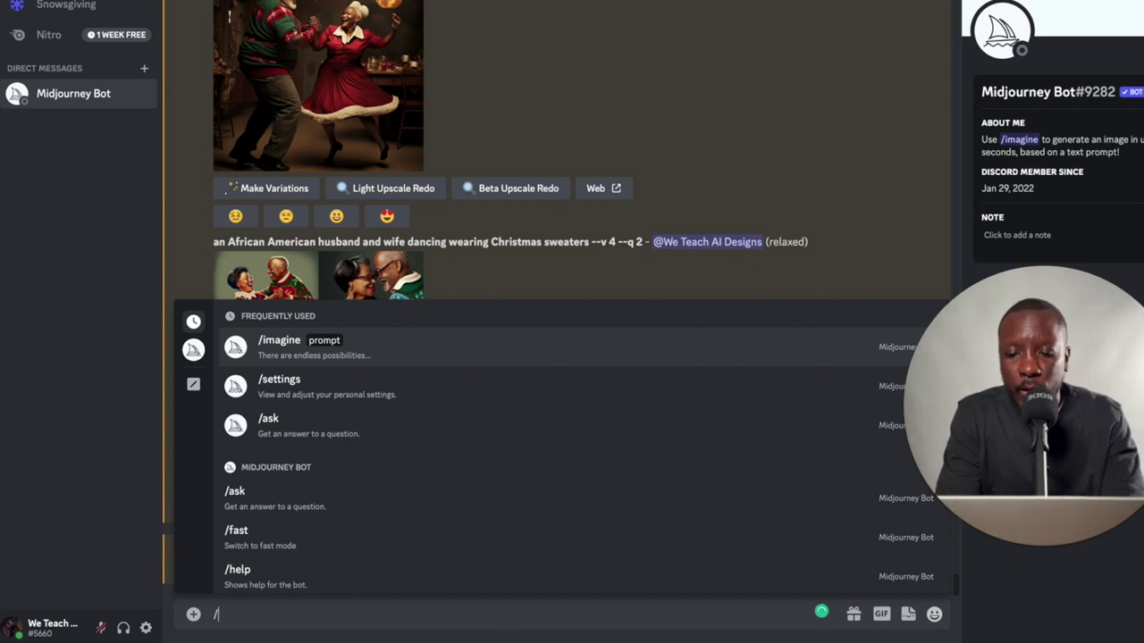
# - Submit a second /imagine: 'a stunning grandmother holding a camera, big eyes, and muted background, --ar 2:3'
pyautogui.press('Escape')
pyautogui.press('BackSpace')
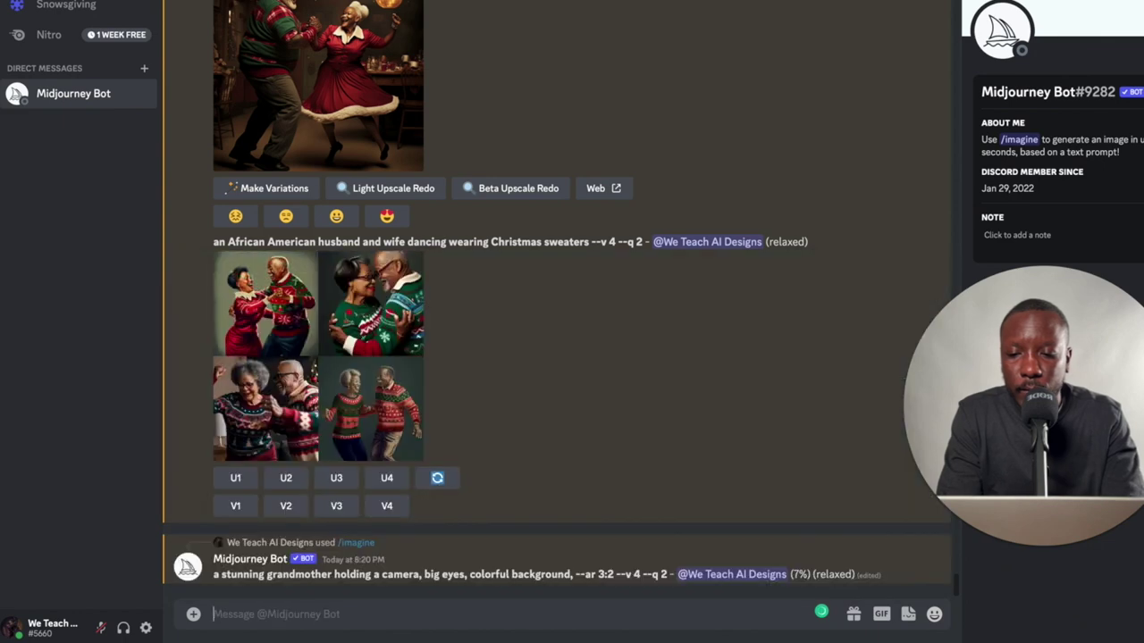
pyautogui.write('/')
pyautogui.press('Return')
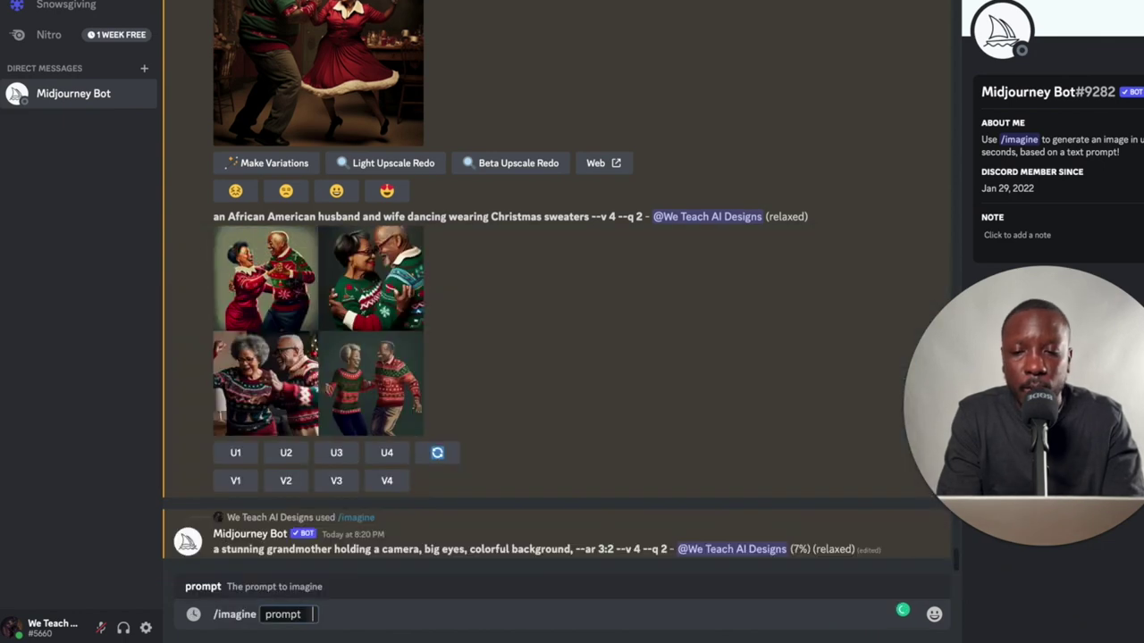
pyautogui.write('a stun')
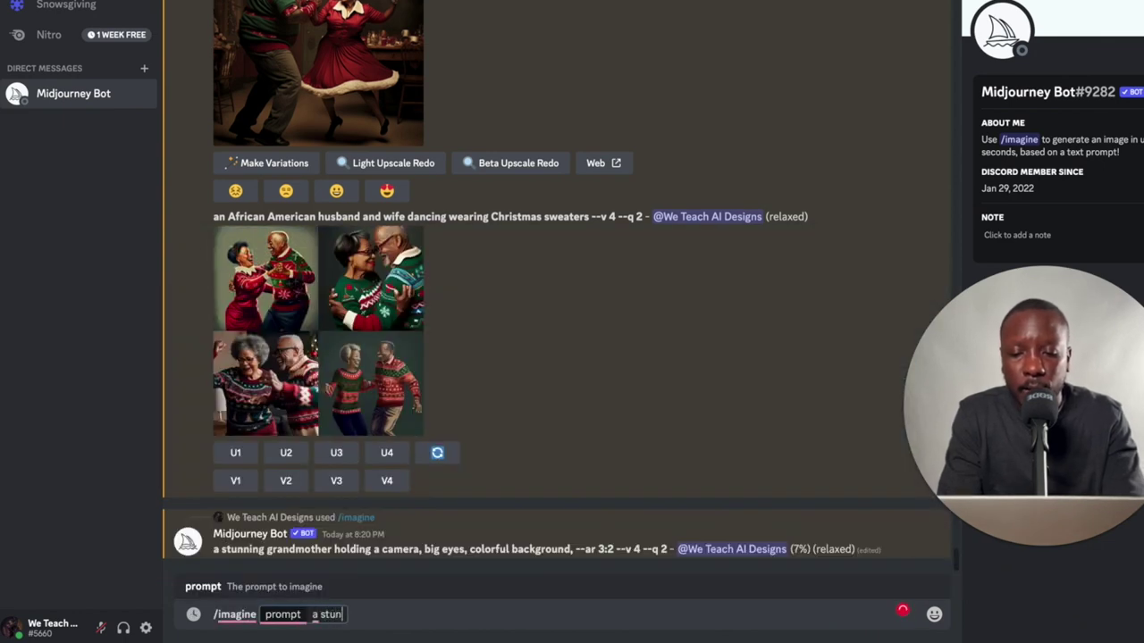
pyautogui.write('ning ')
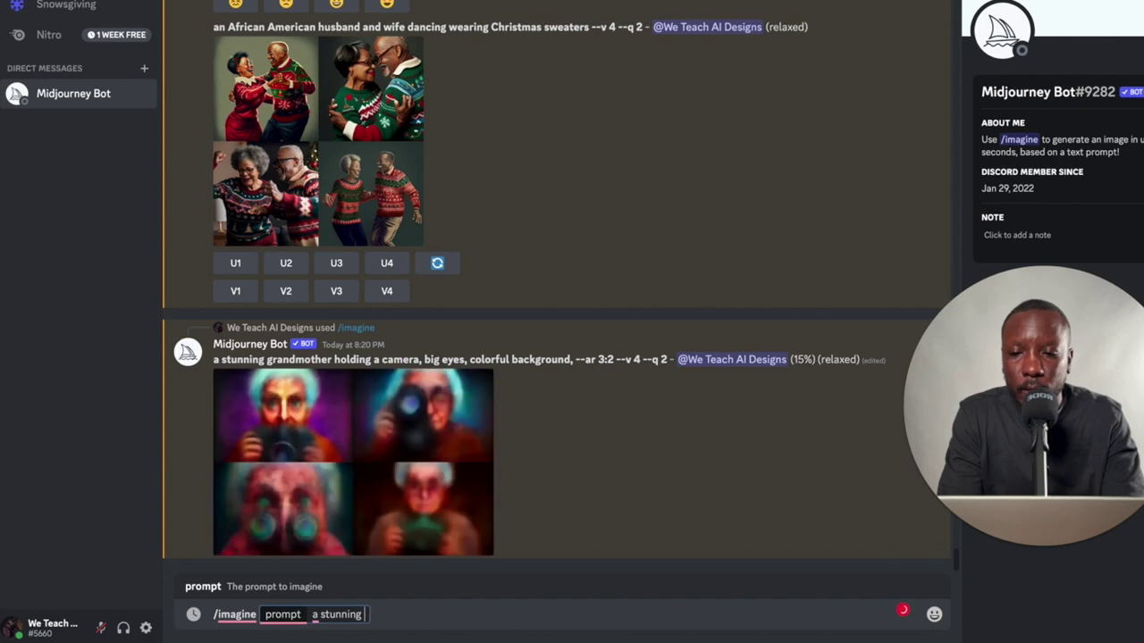
pyautogui.write('gran')
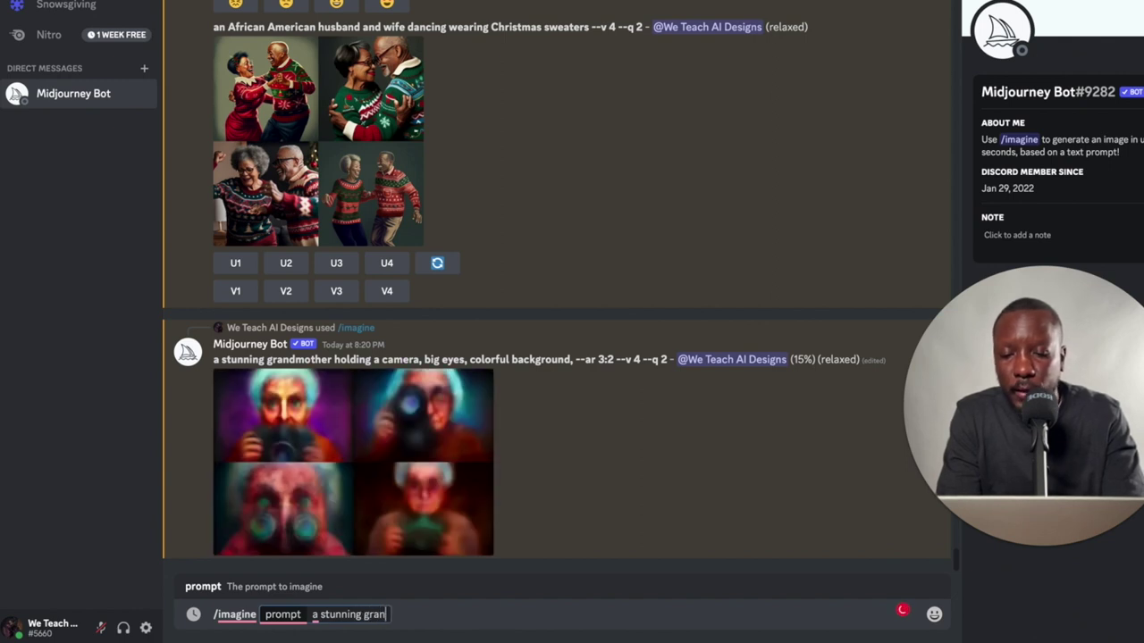
pyautogui.write('dmot')
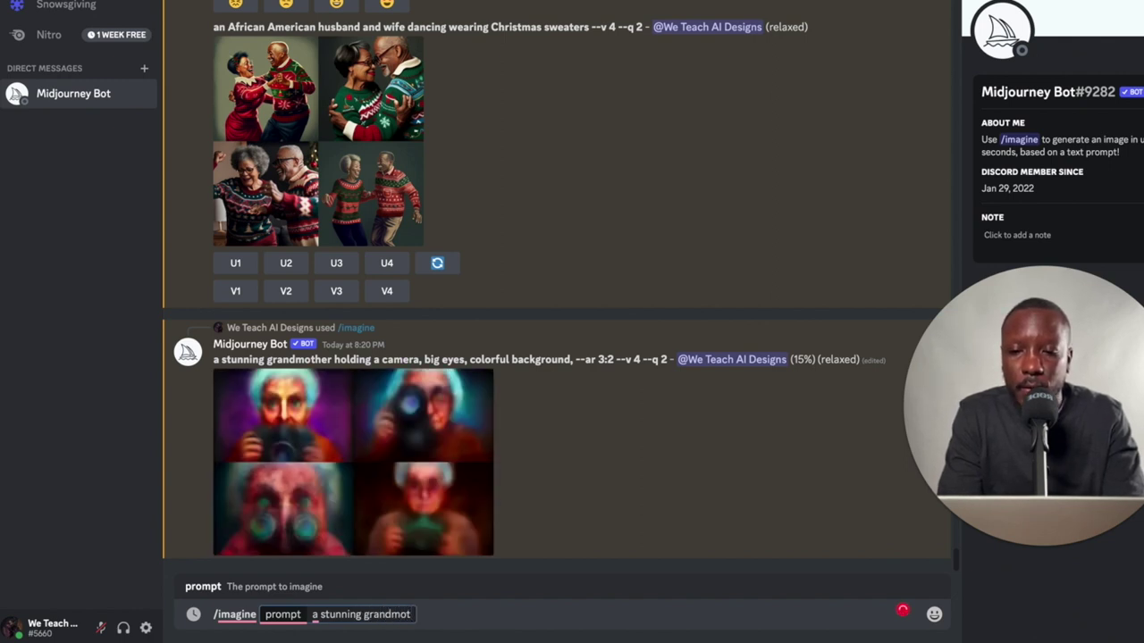
pyautogui.write('h')
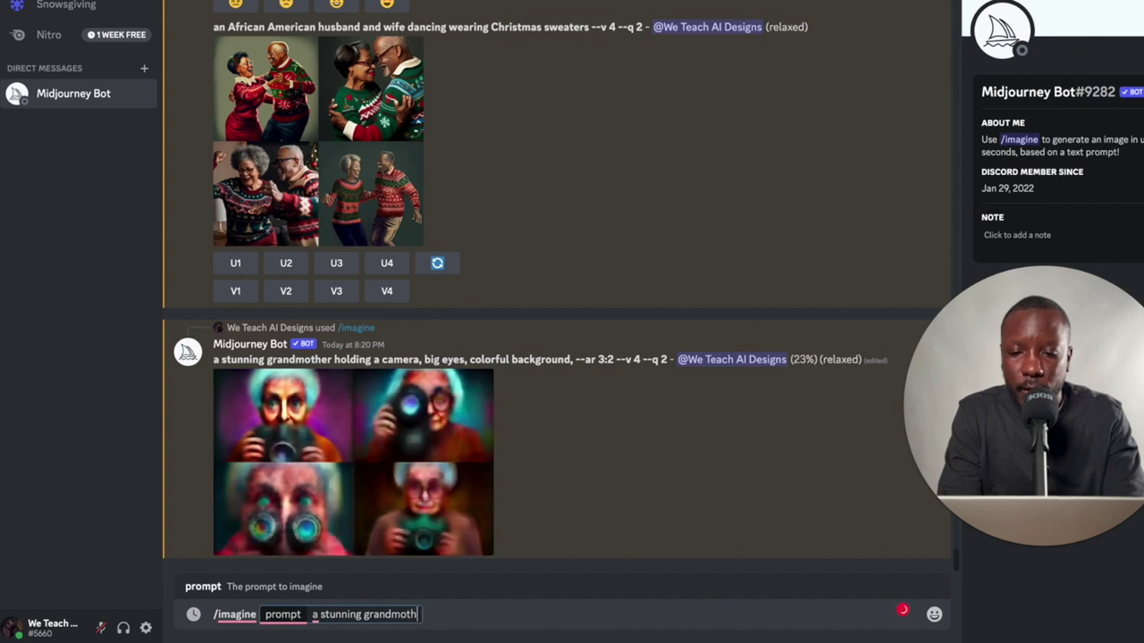
pyautogui.write('er hol')
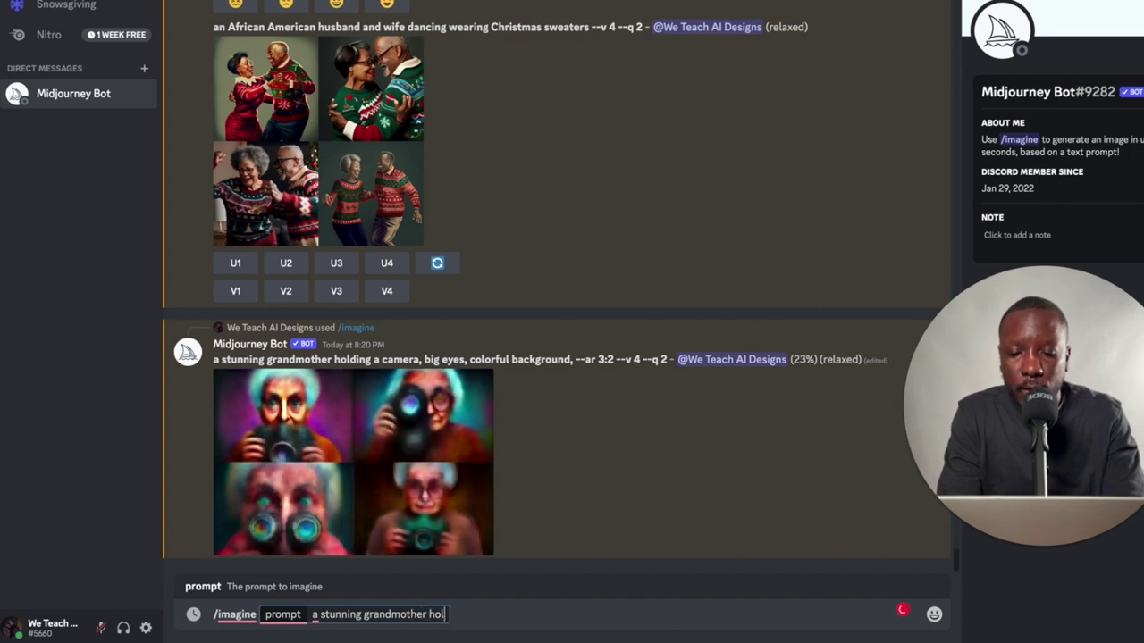
pyautogui.write('ding a cam')
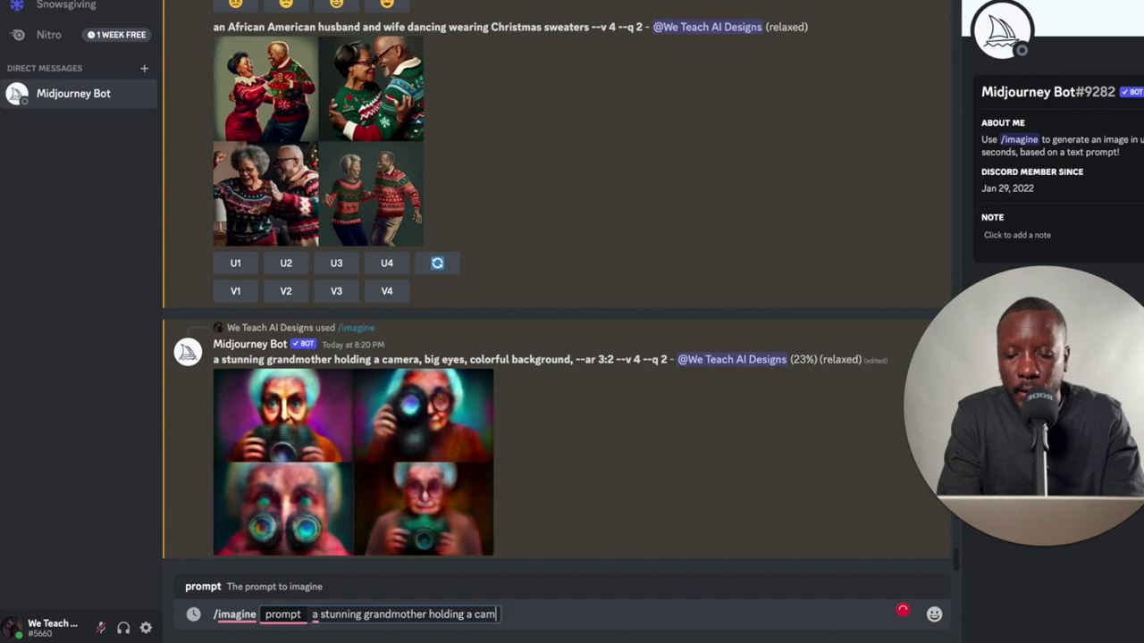
pyautogui.write('era, bi')
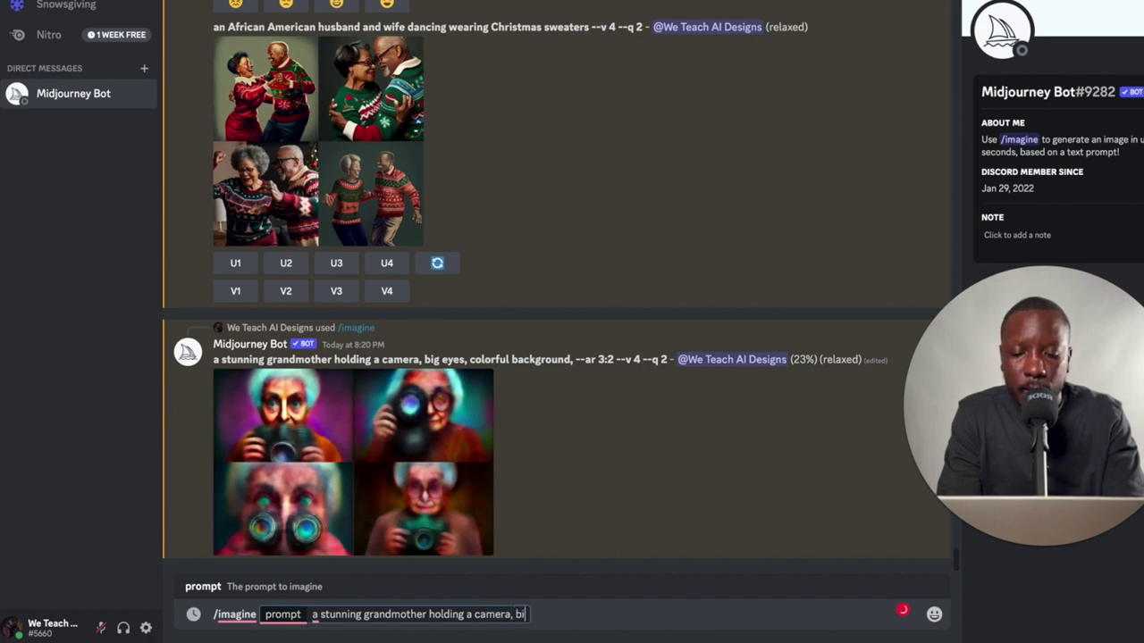
pyautogui.write('g eyes')
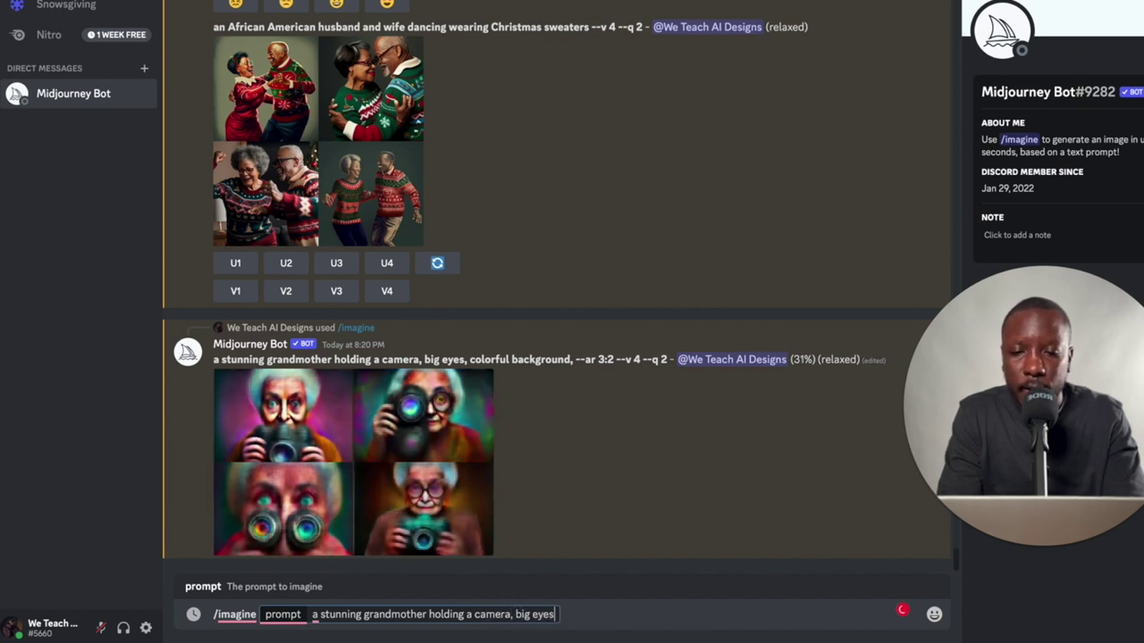
pyautogui.write(', and ')
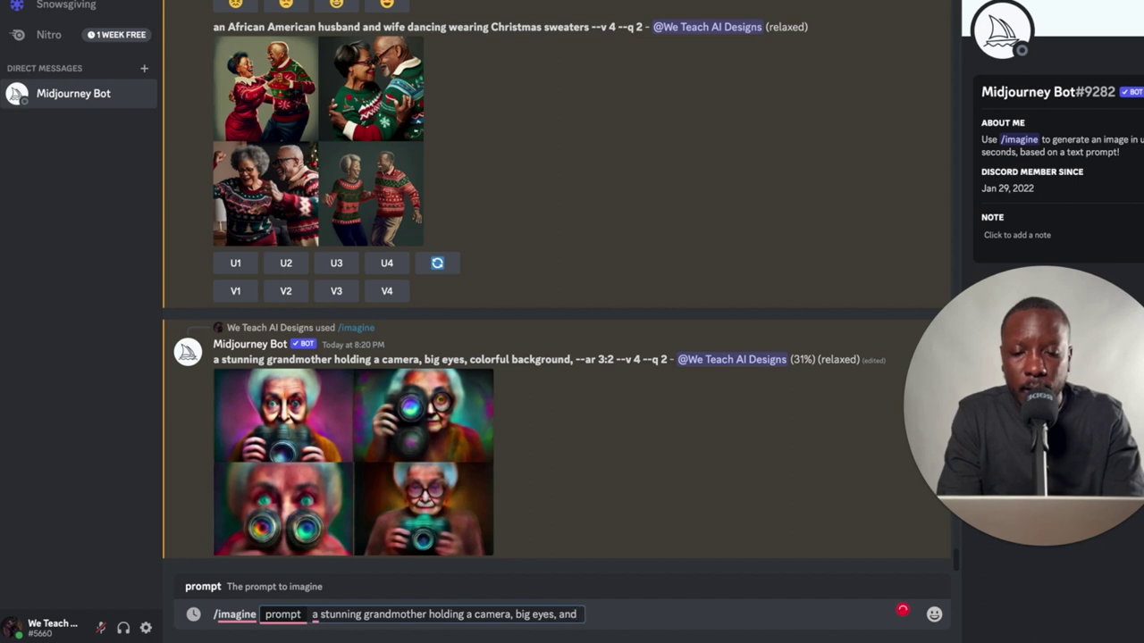
pyautogui.write('muted ')
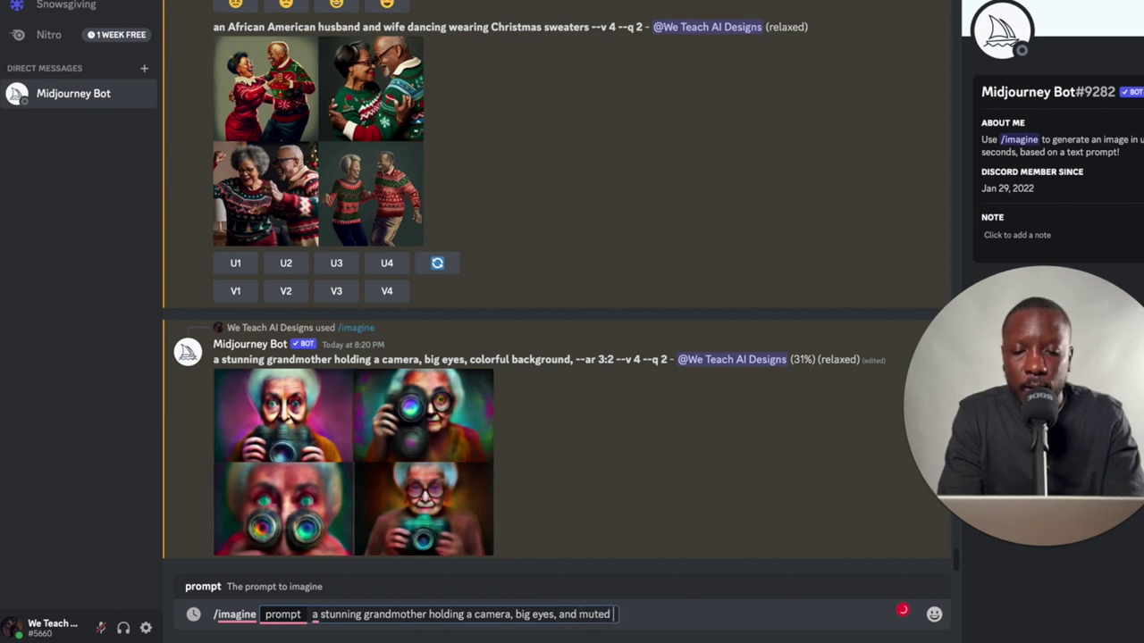
pyautogui.write('back')
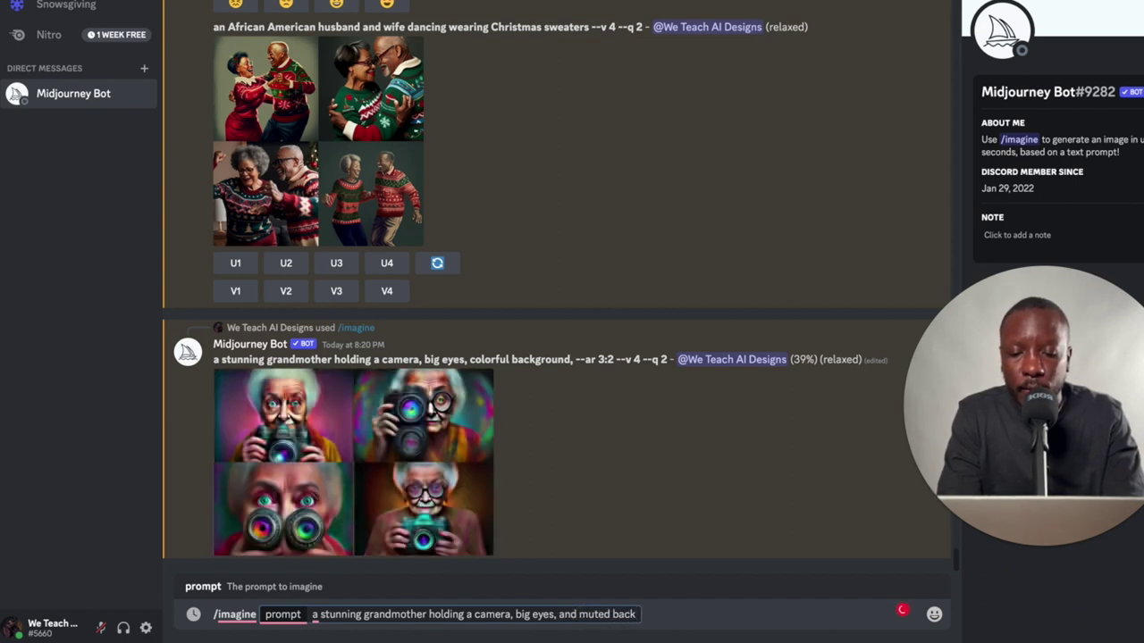
pyautogui.write('ground')
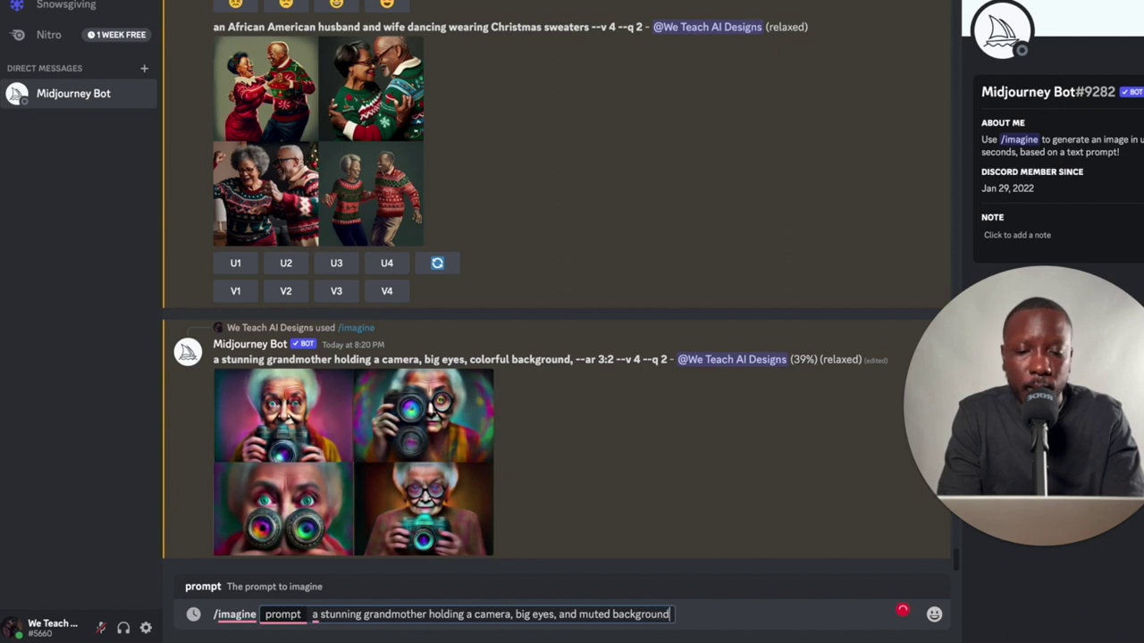
pyautogui.write(', ')
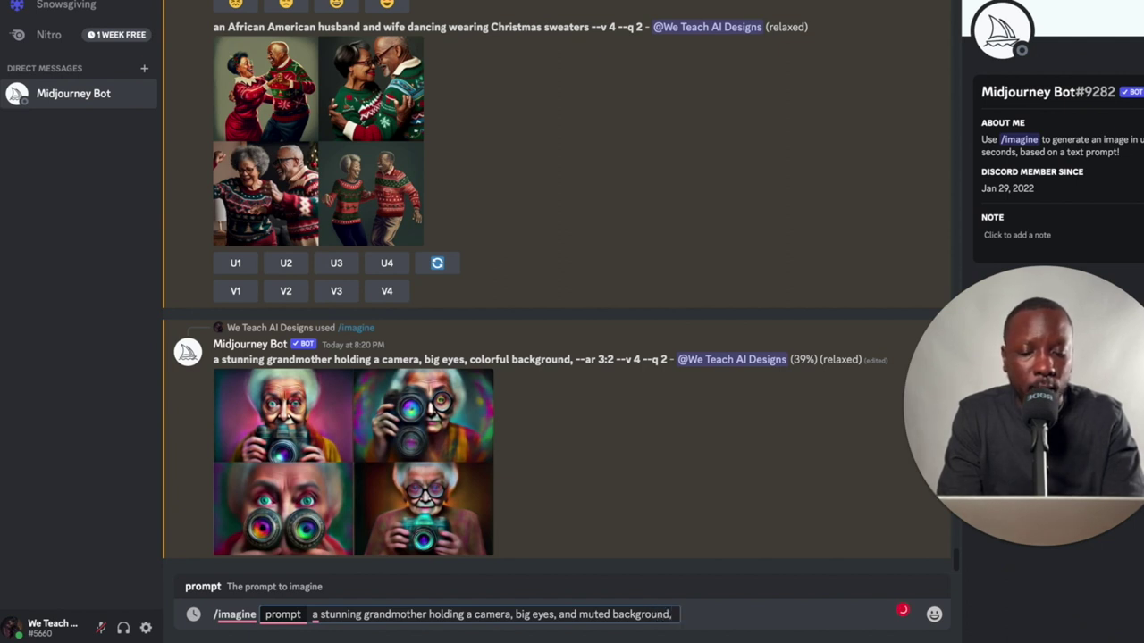
pyautogui.write('-')
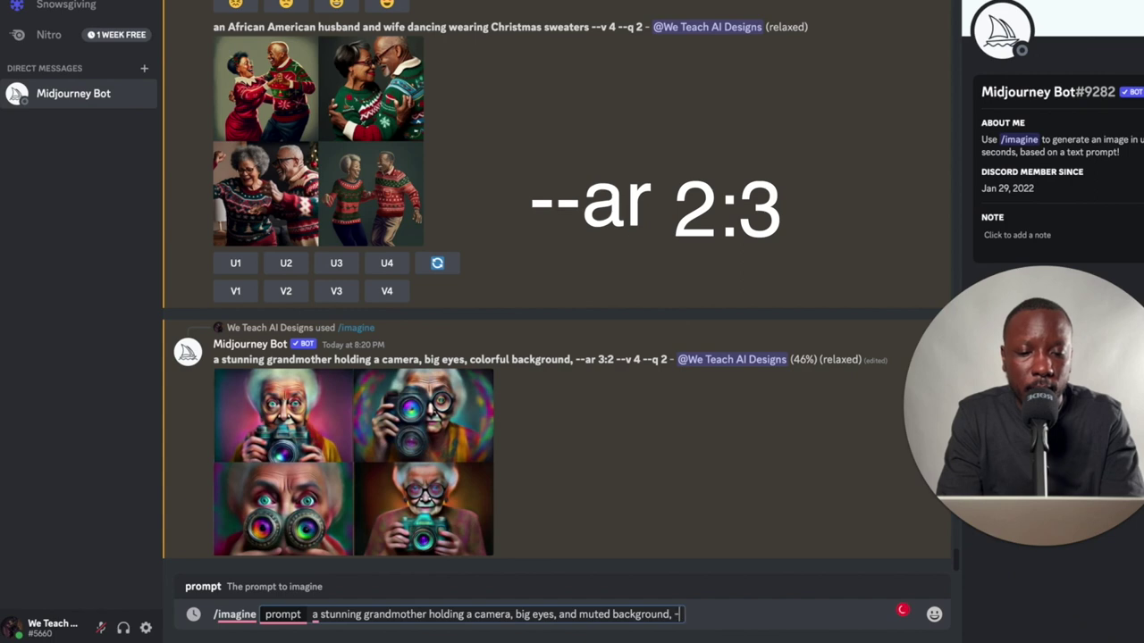
pyautogui.write('-ar')
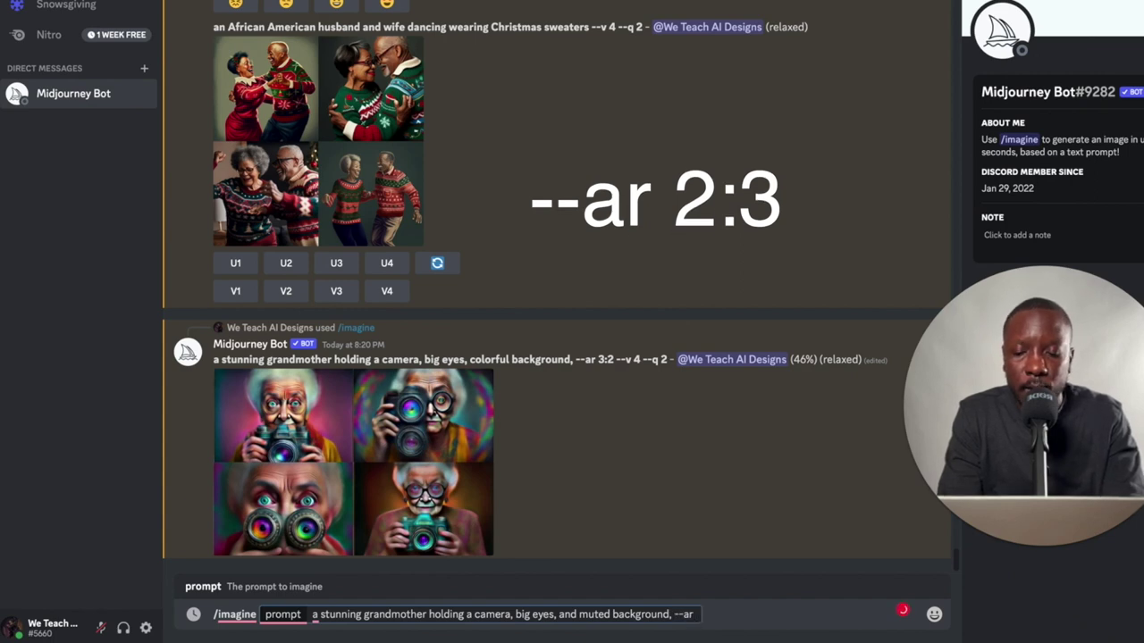
pyautogui.write(' 2:')
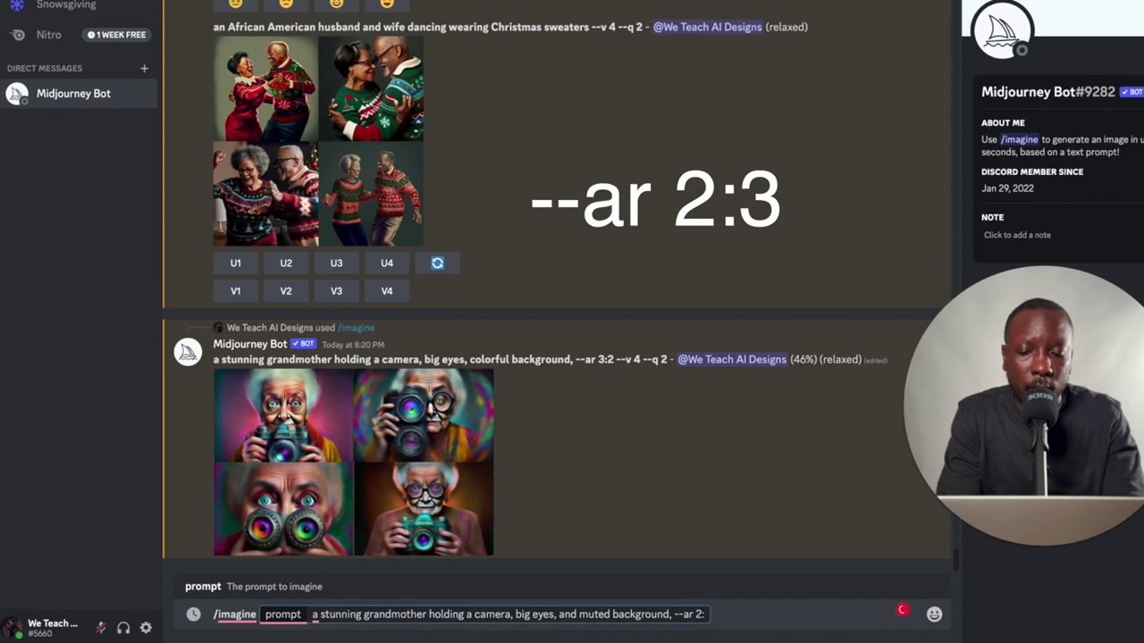
pyautogui.write('3')
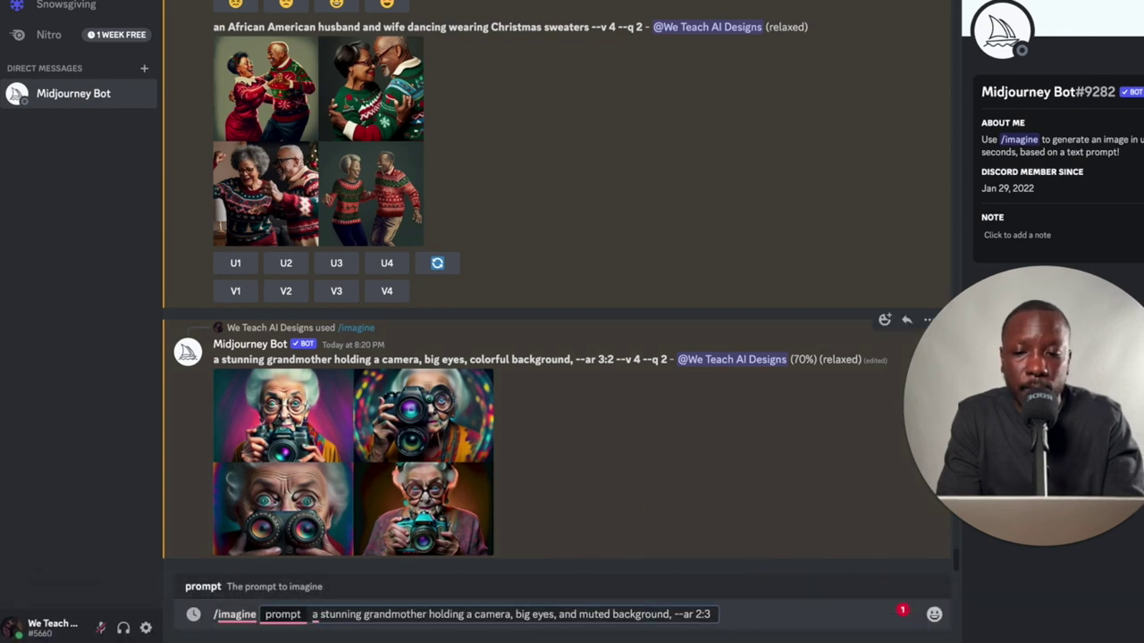
pyautogui.press('Return')
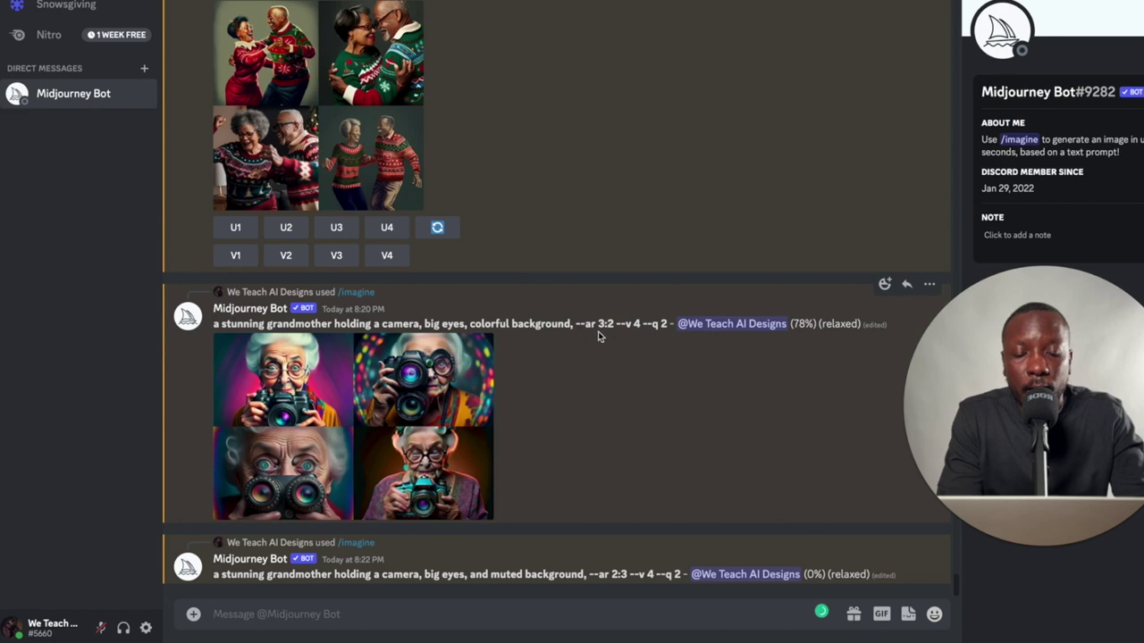
# - Preview the finished colorful 3:2 grandmother grid enlarged, then close the preview
pyautogui.click(445, 391)
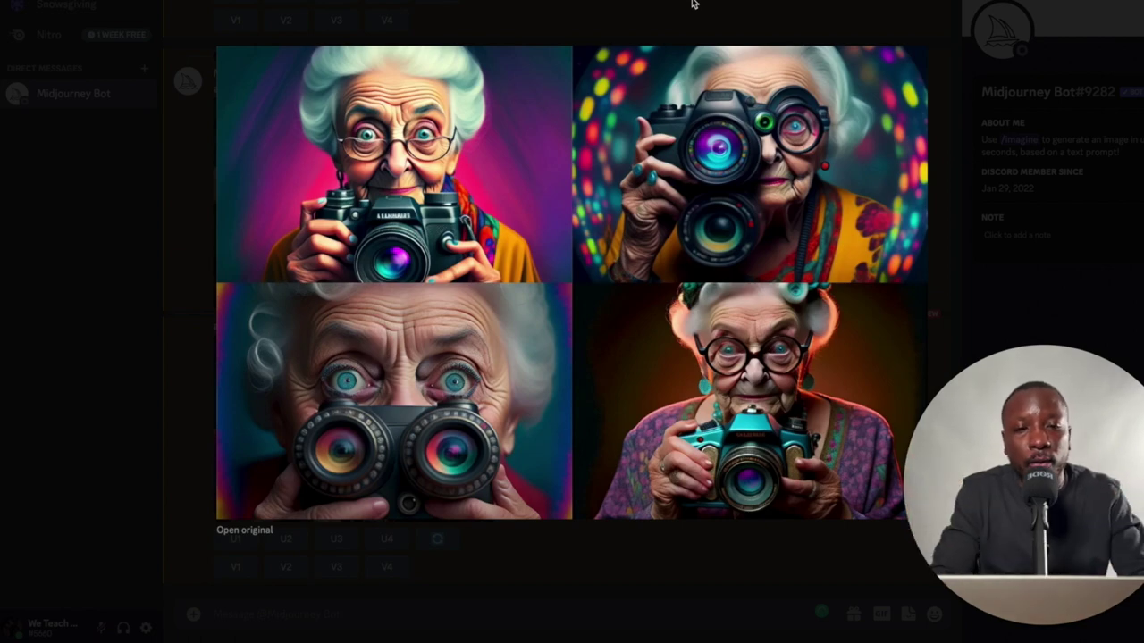
pyautogui.click(907, 5)
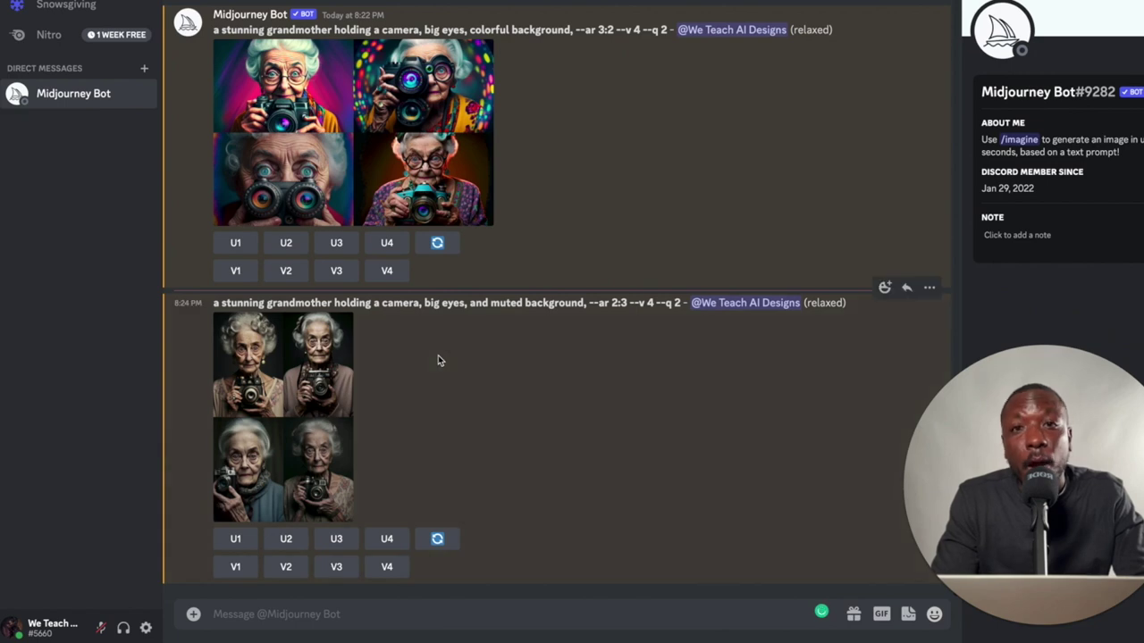
pyautogui.click(332, 404)
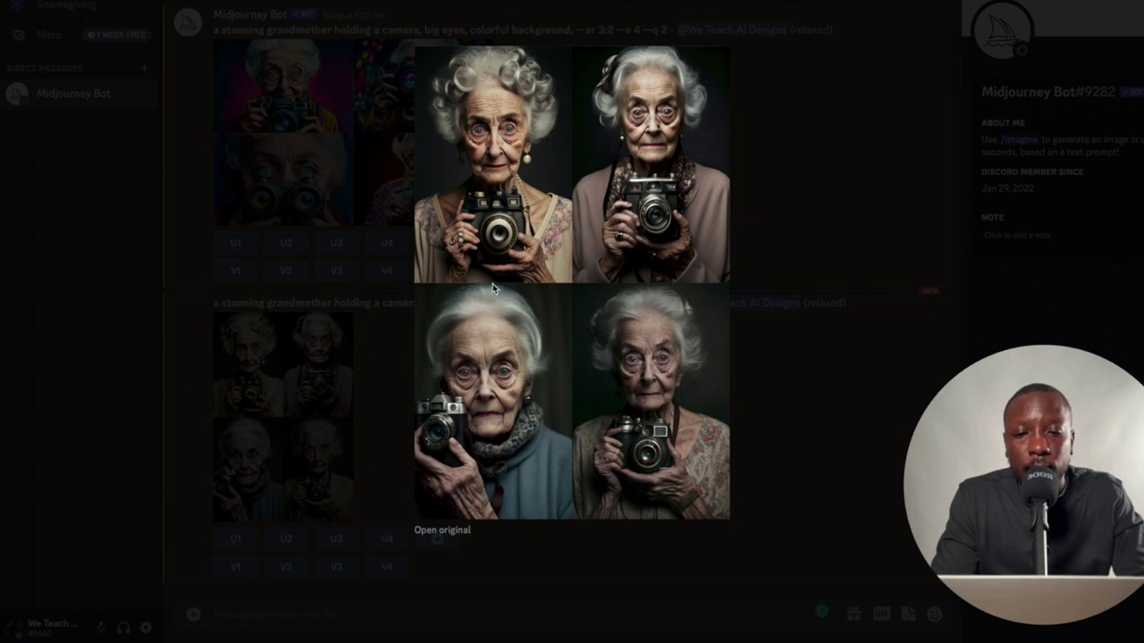
pyautogui.click(759, 364)
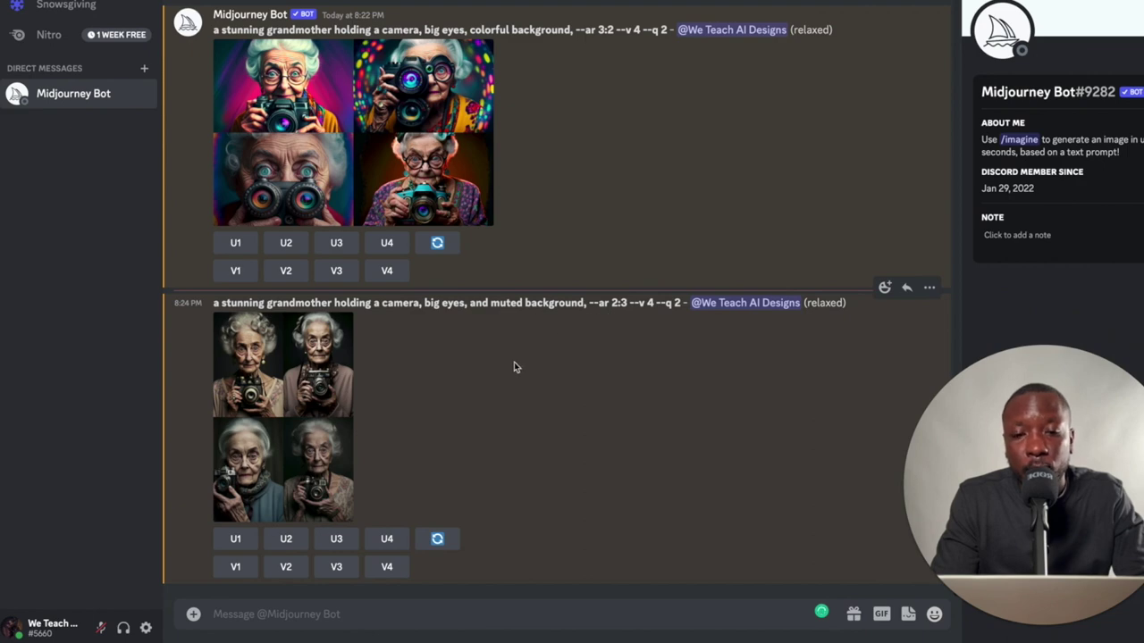
pyautogui.click(345, 390)
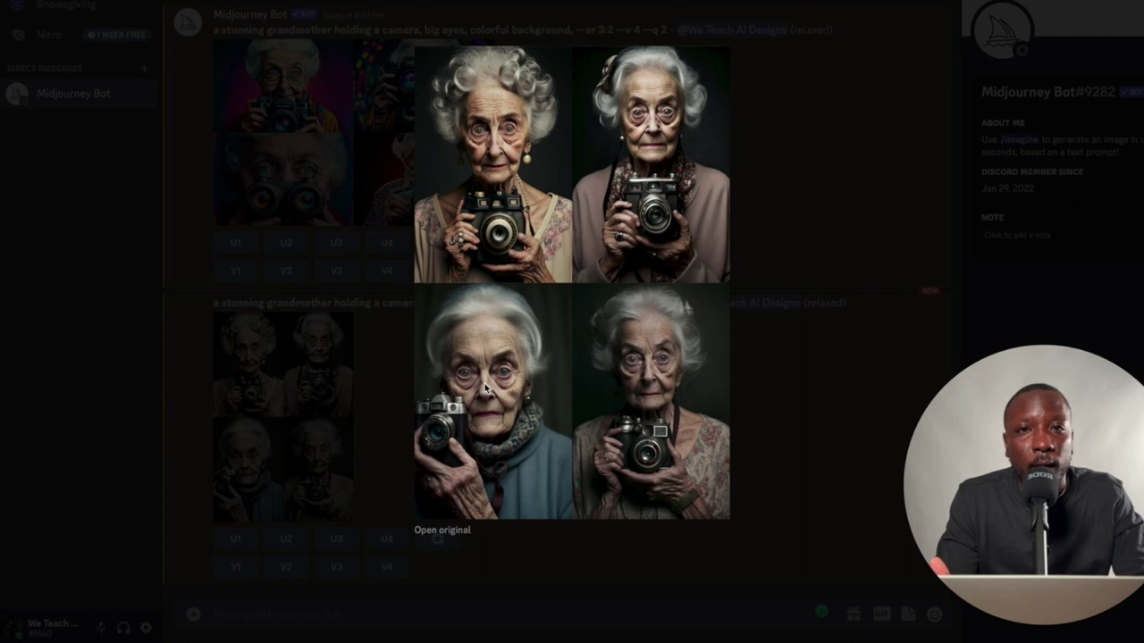
pyautogui.click(764, 388)
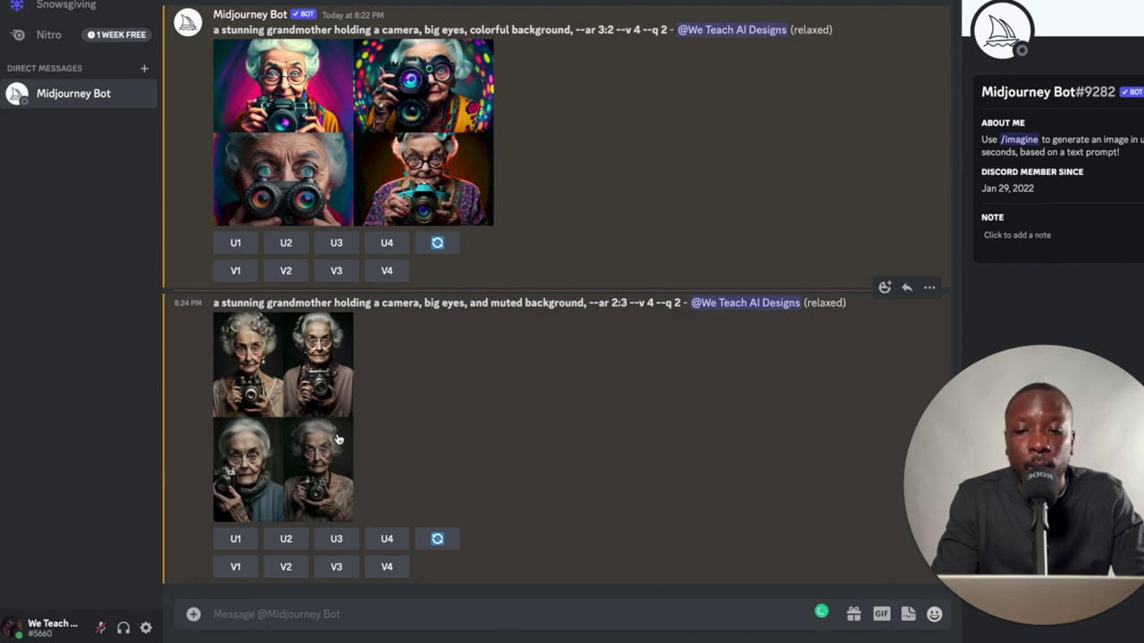
pyautogui.click(275, 459)
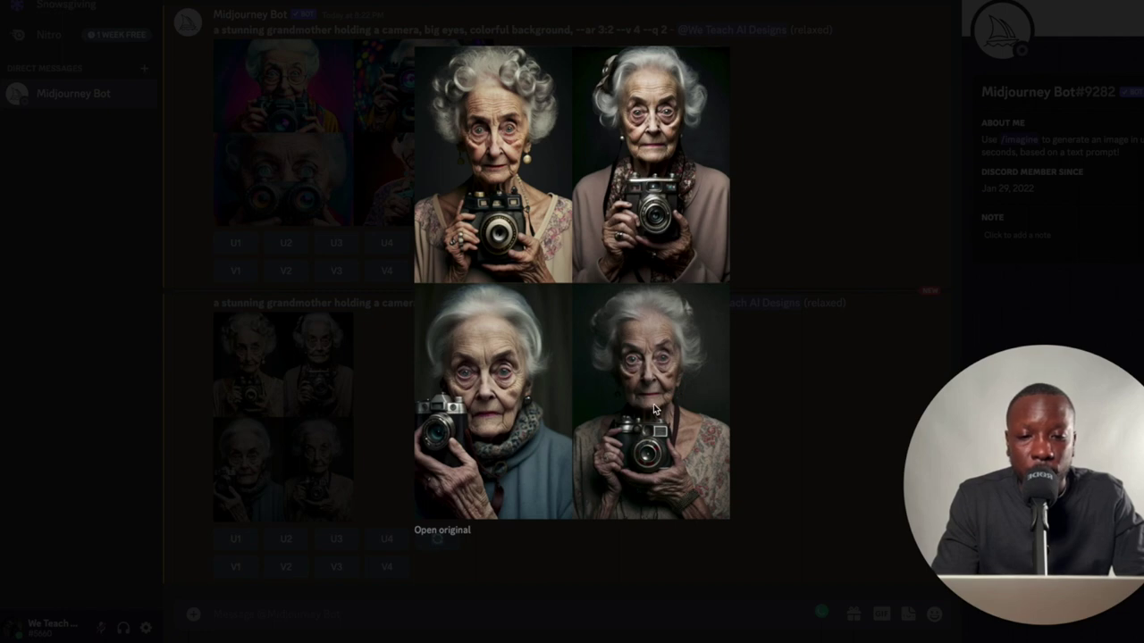
pyautogui.click(751, 397)
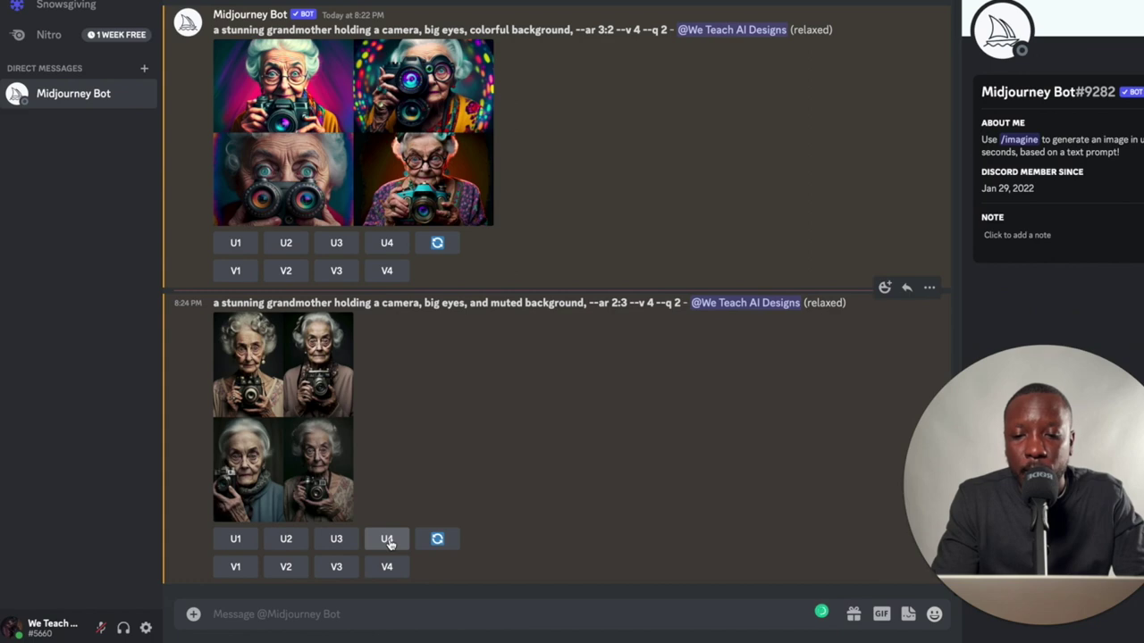
# - Upscale image U4 from both the muted 2:3 grid and the colourful 3:2 grid
pyautogui.click(387, 540)
pyautogui.scroll(3, 442, 358)
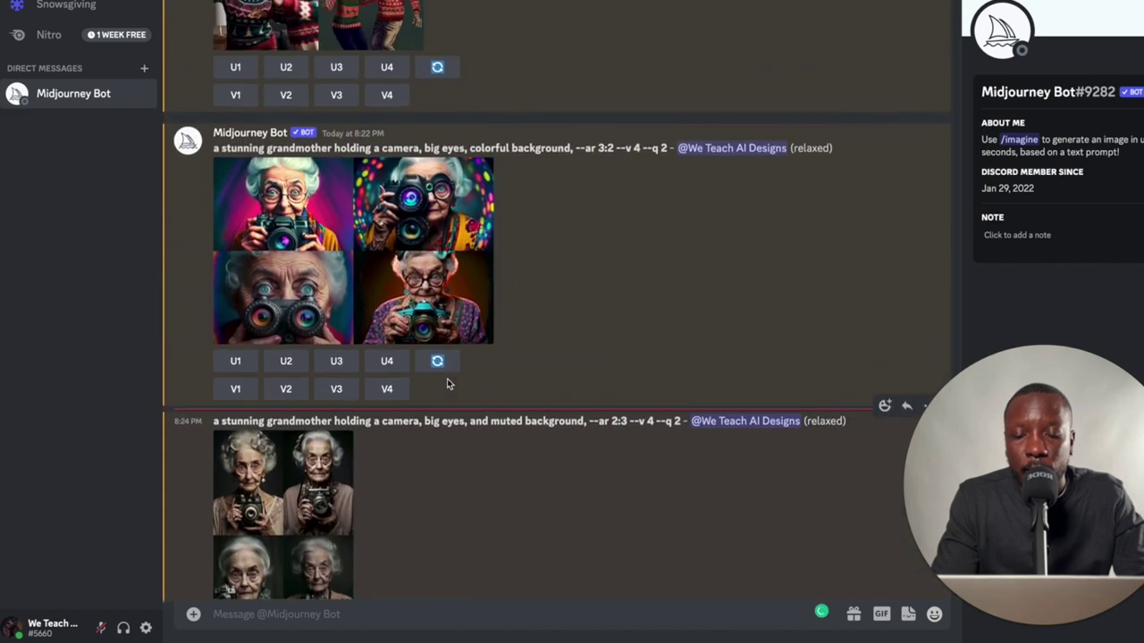
pyautogui.click(439, 274)
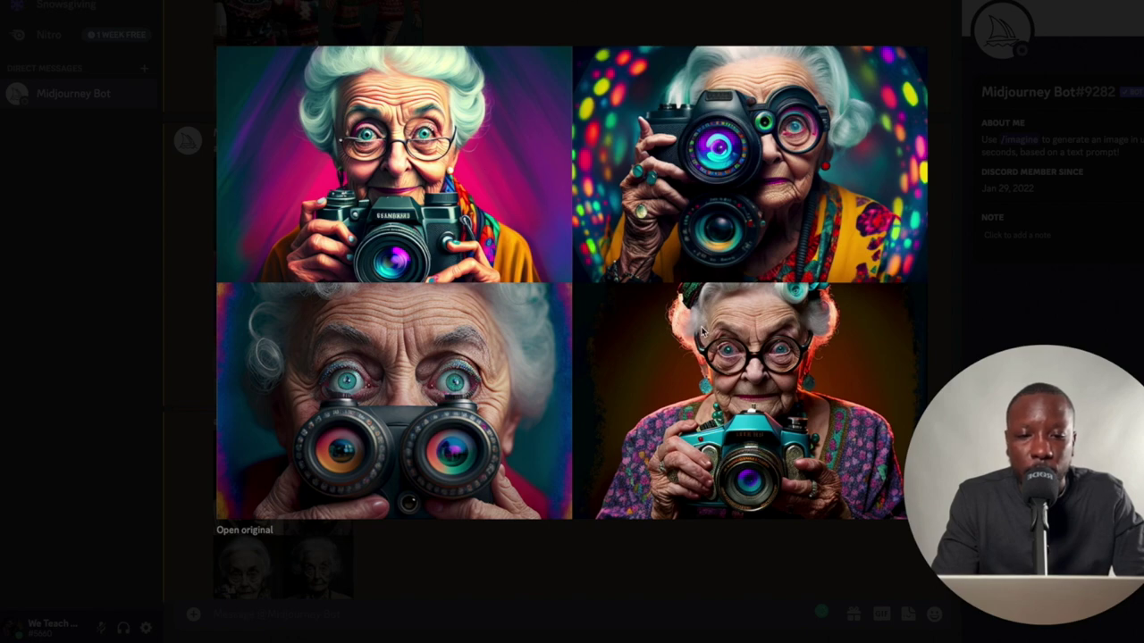
pyautogui.click(729, 30)
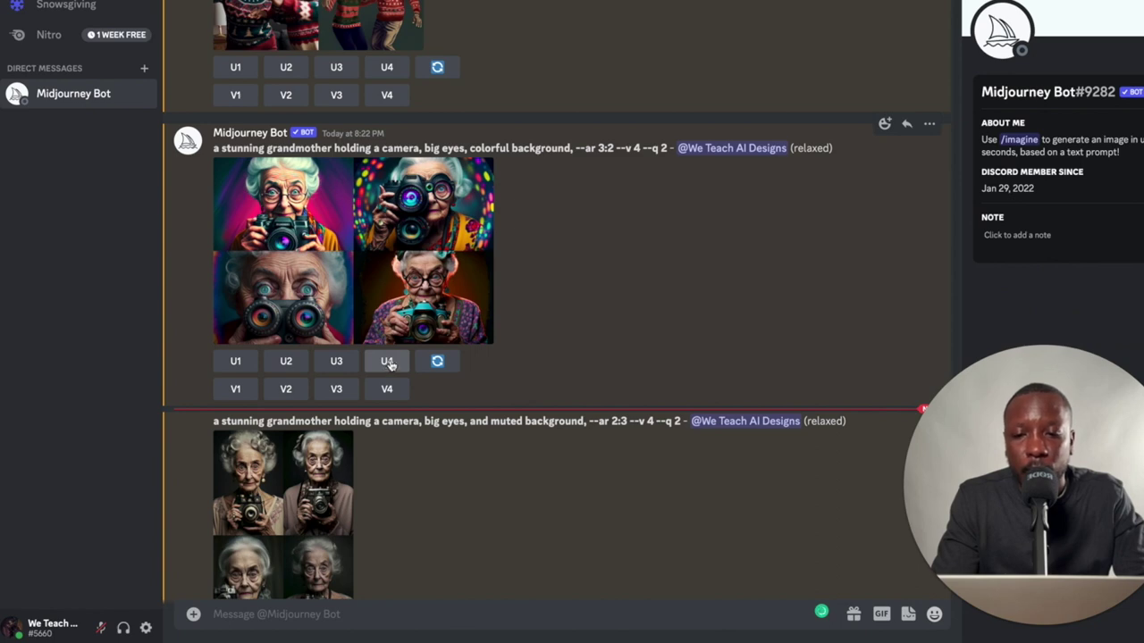
pyautogui.click(390, 364)
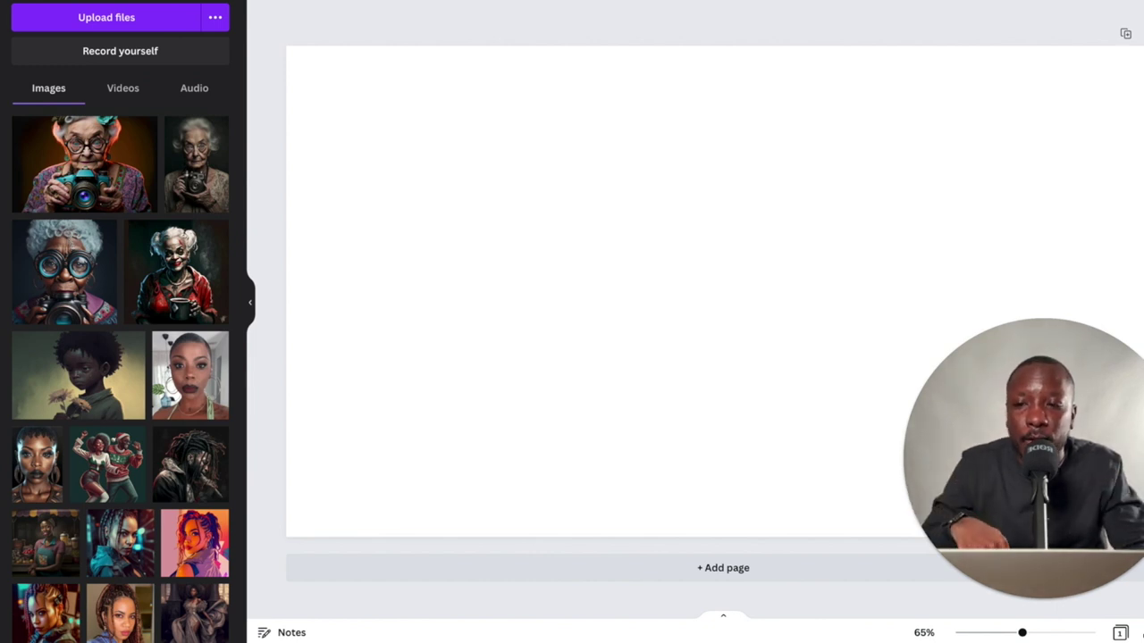
# - Scale and crop the colourful grandmother photo to fill the whole 1920×1080 landscape page
pyautogui.click(94, 170)
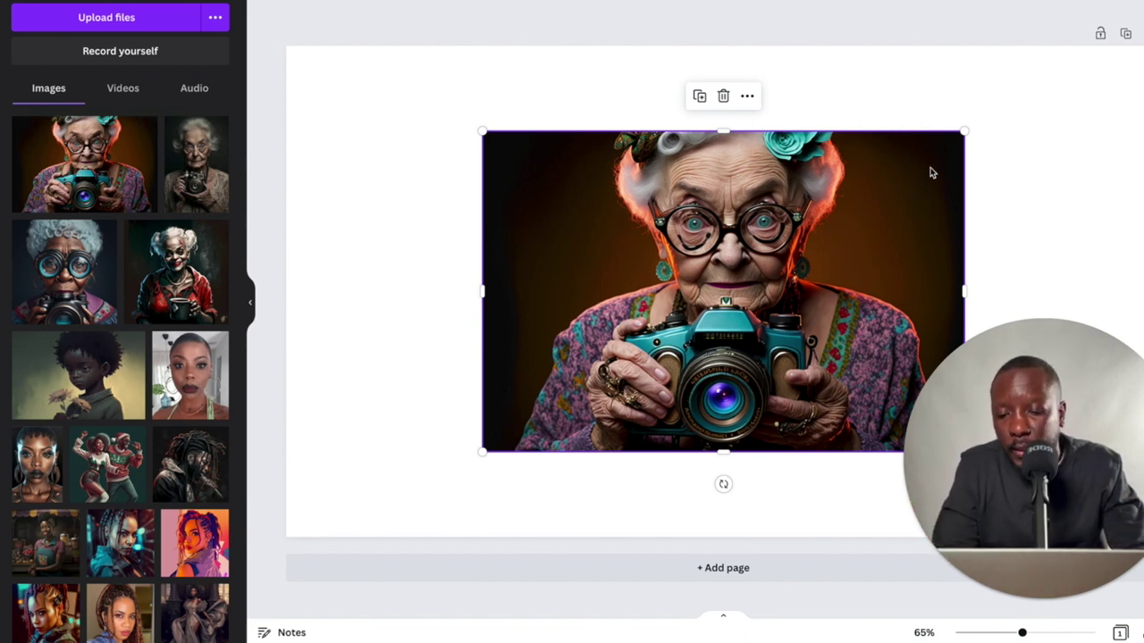
pyautogui.moveTo(930, 172); pyautogui.dragTo(930, 172)
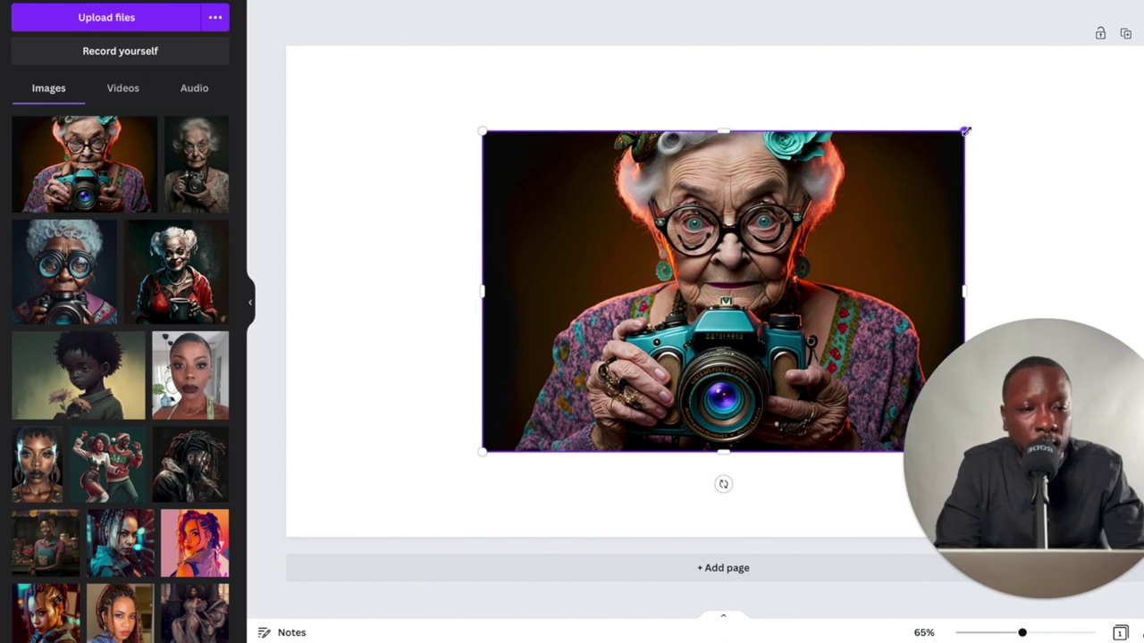
pyautogui.moveTo(965, 130); pyautogui.dragTo(1116, 45)
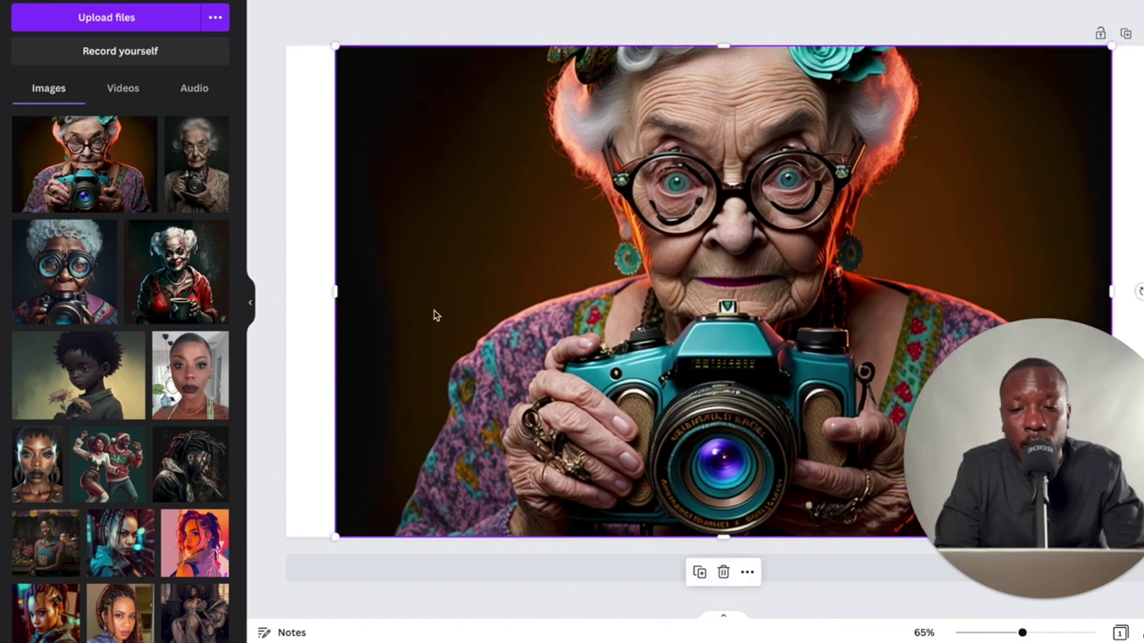
pyautogui.moveTo(334, 294); pyautogui.dragTo(286, 296)
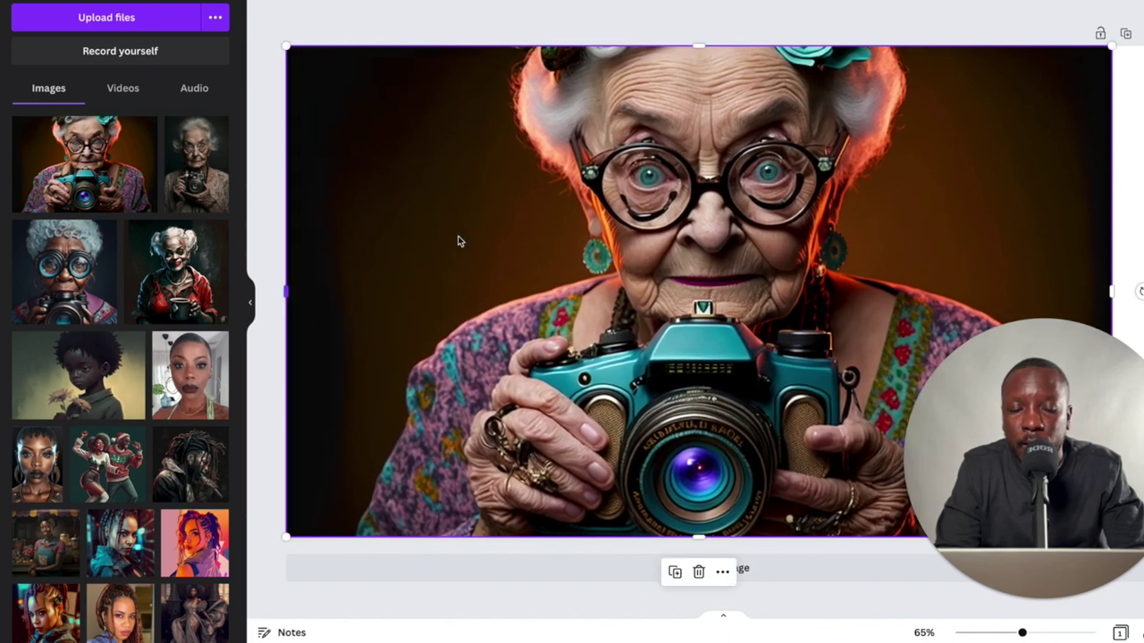
pyautogui.moveTo(1107, 291); pyautogui.dragTo(1143, 294)
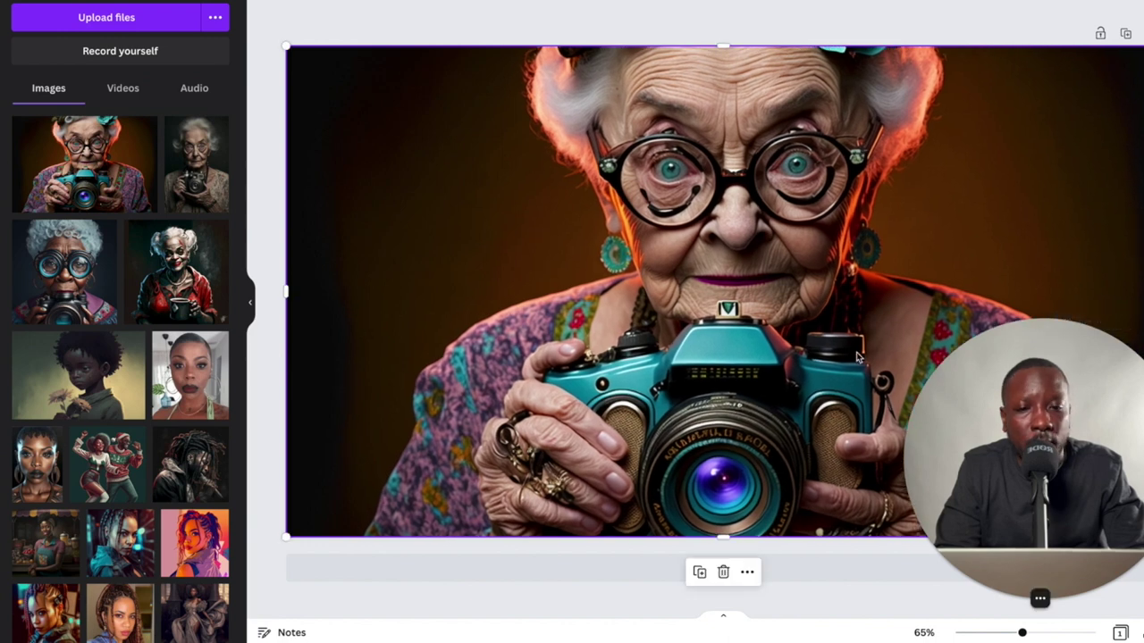
pyautogui.moveTo(769, 254); pyautogui.dragTo(773, 282)
pyautogui.doubleClick(769, 248)
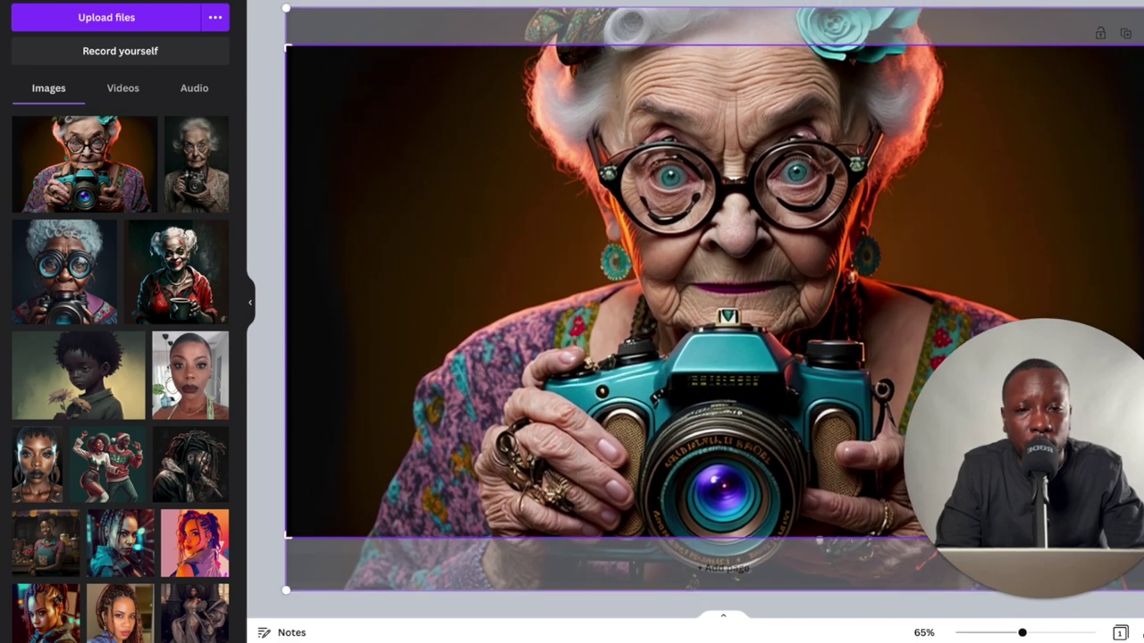
pyautogui.press('Return')
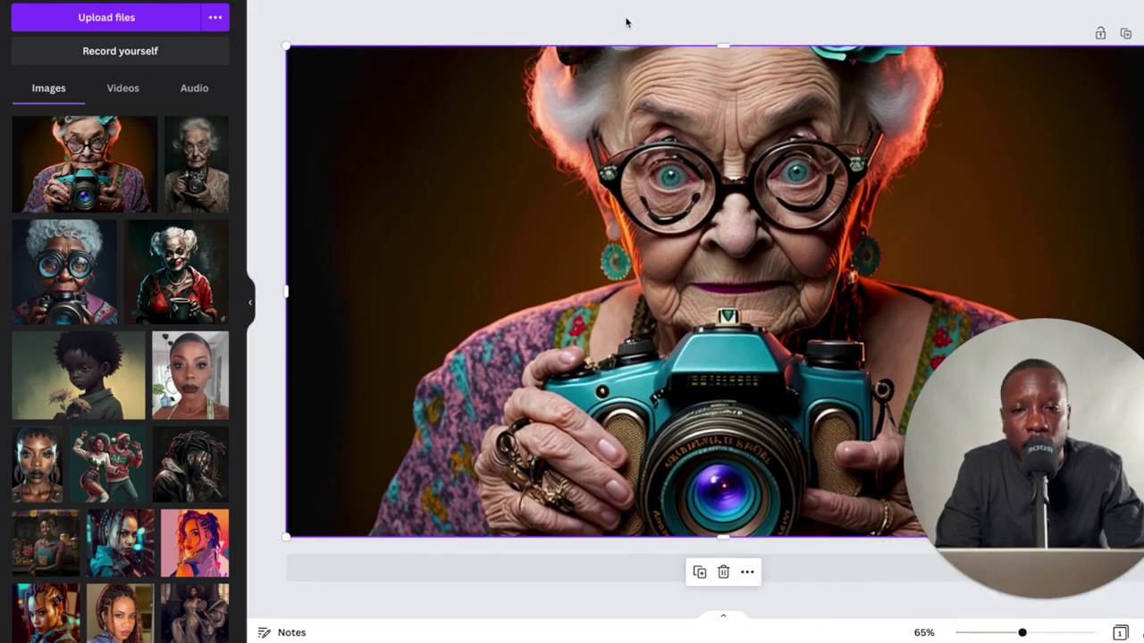
pyautogui.click(625, 22)
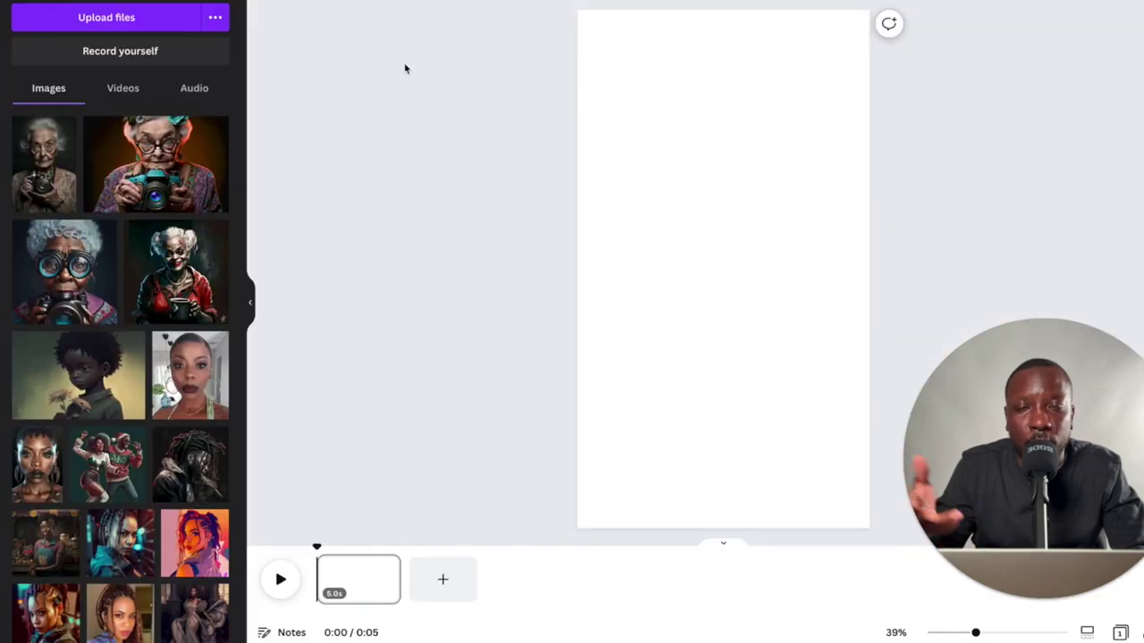
# - Add the muted grandmother photo and stretch it to every edge of the 1080×1920 page
pyautogui.click(72, 170)
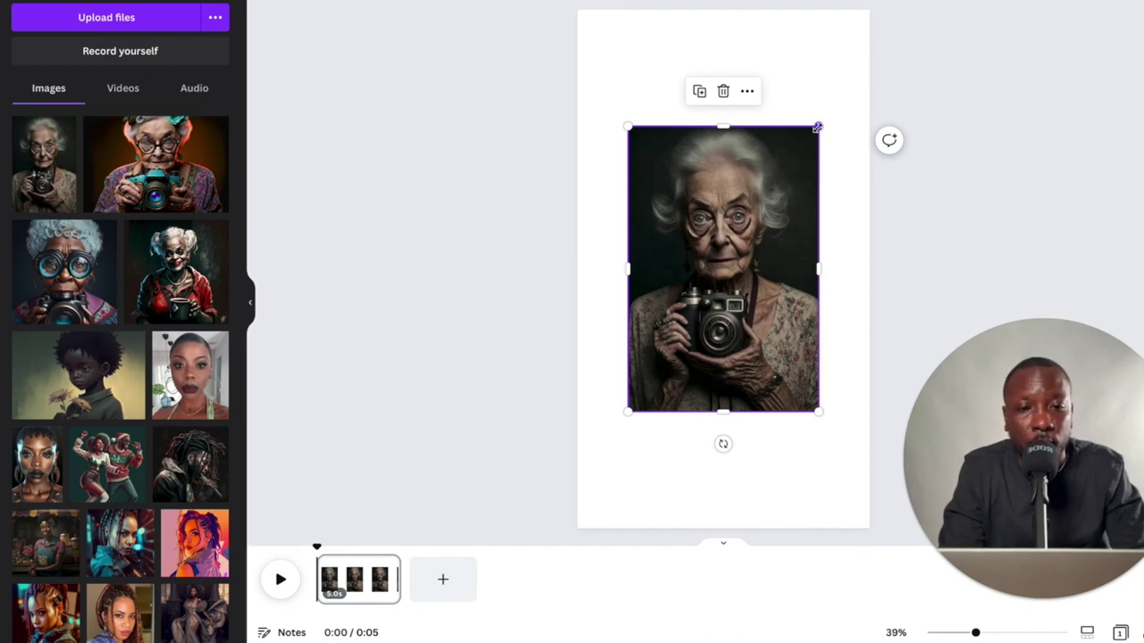
pyautogui.moveTo(818, 127); pyautogui.dragTo(868, 51)
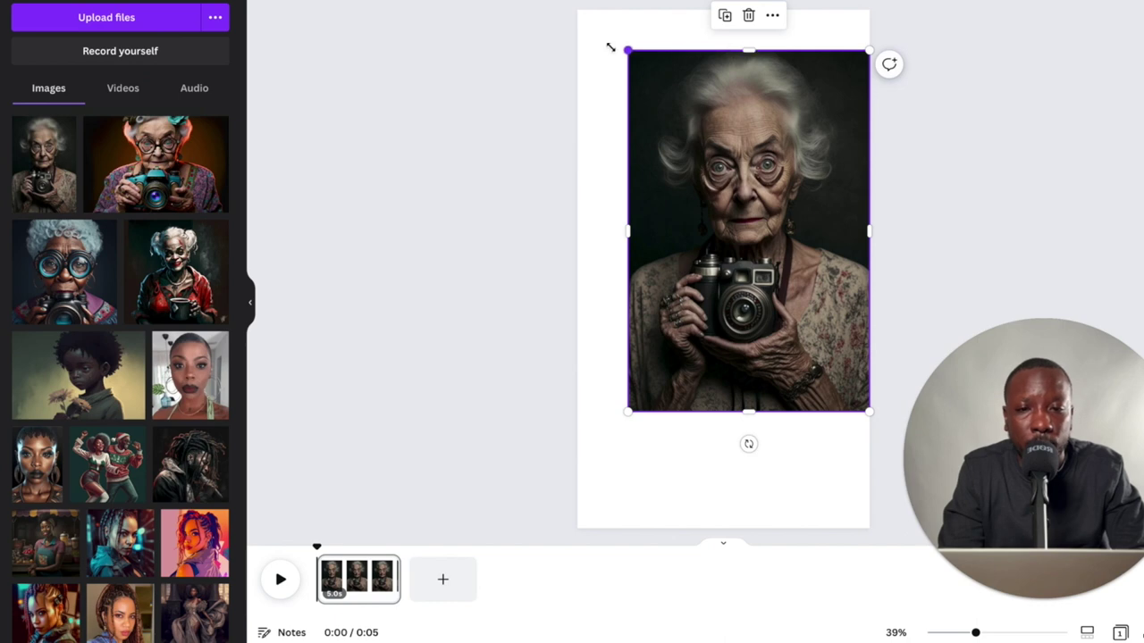
pyautogui.moveTo(610, 47); pyautogui.dragTo(577, 24)
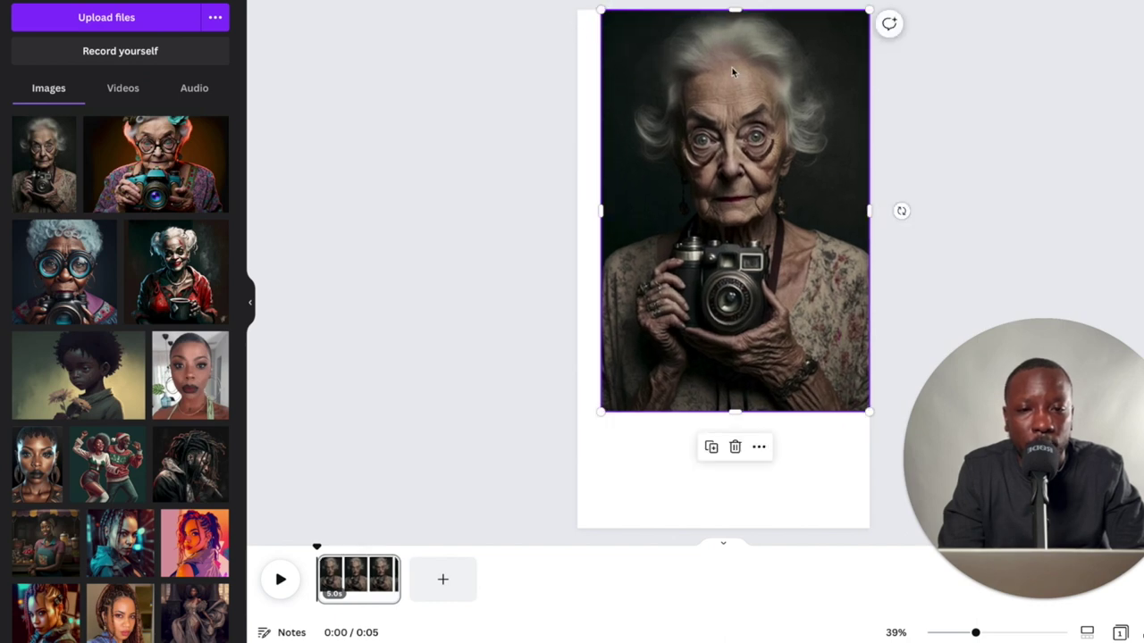
pyautogui.moveTo(731, 69); pyautogui.dragTo(724, 69)
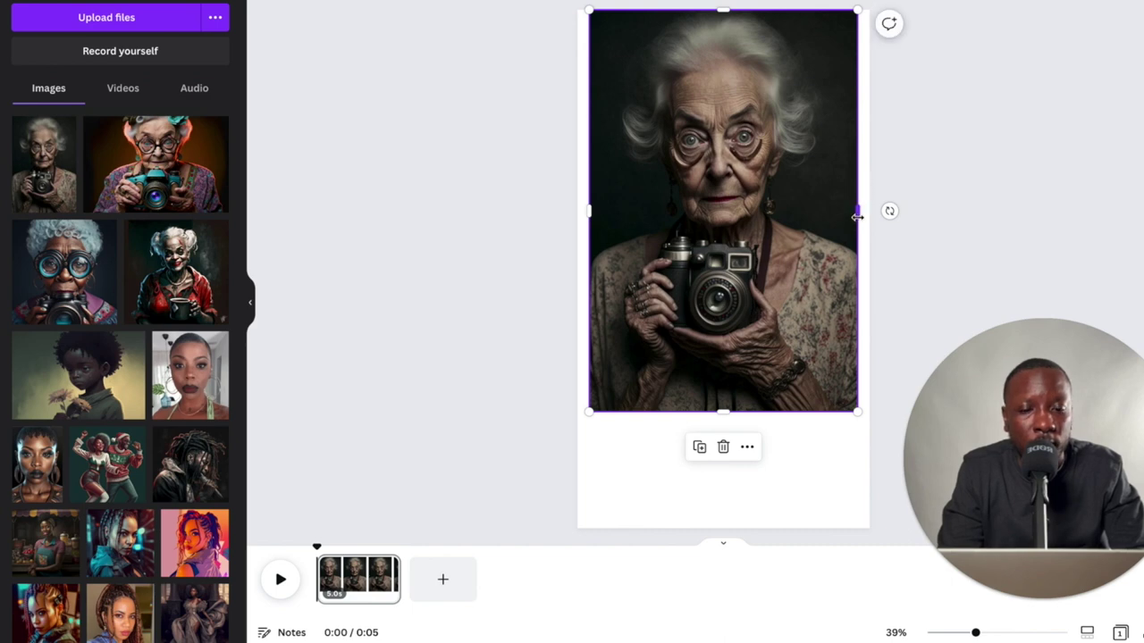
pyautogui.moveTo(858, 215); pyautogui.dragTo(866, 216)
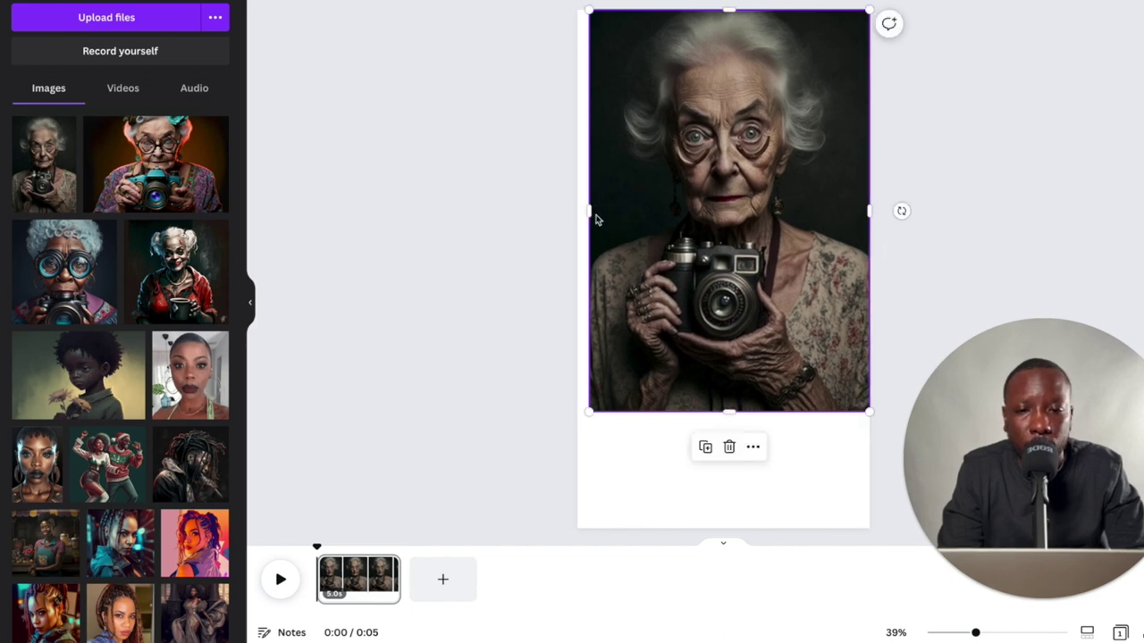
pyautogui.moveTo(591, 212); pyautogui.dragTo(578, 213)
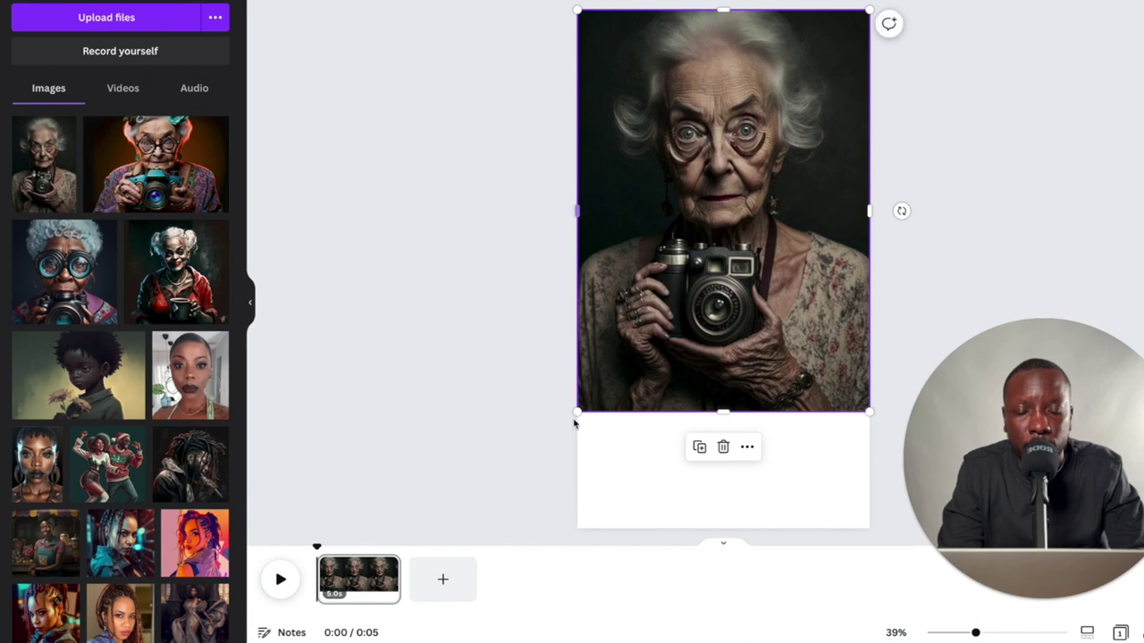
pyautogui.moveTo(720, 413); pyautogui.dragTo(723, 533)
# - Crop the photo, nudging it slightly right to centre her face and camera
pyautogui.doubleClick(731, 360)
pyautogui.moveTo(719, 356); pyautogui.dragTo(736, 354)
pyautogui.click(495, 276)
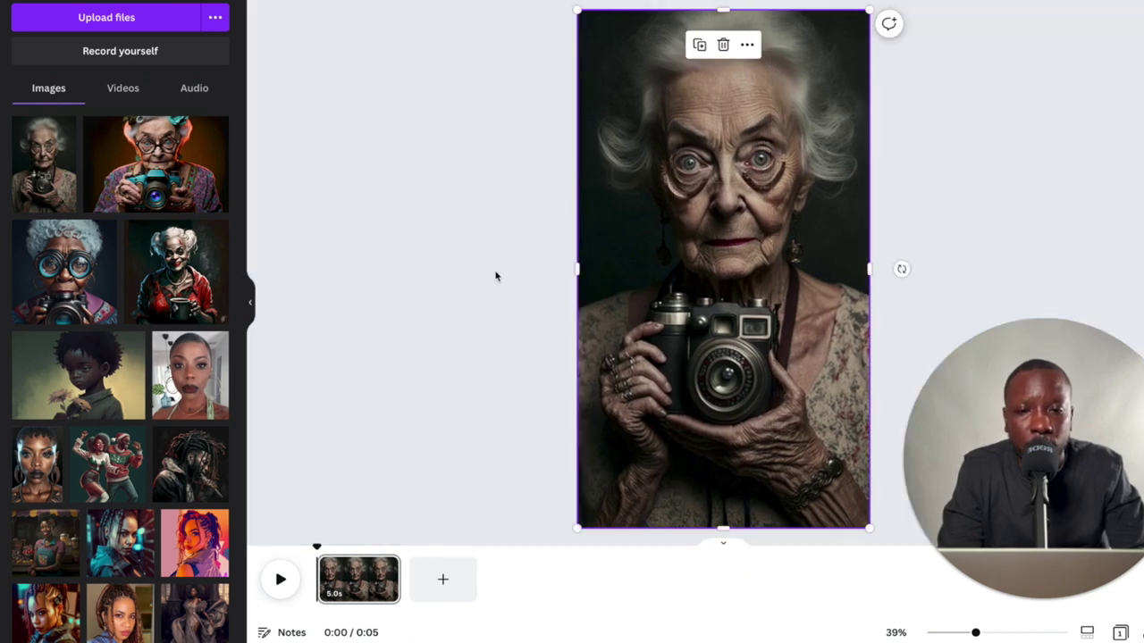
pyautogui.click(495, 276)
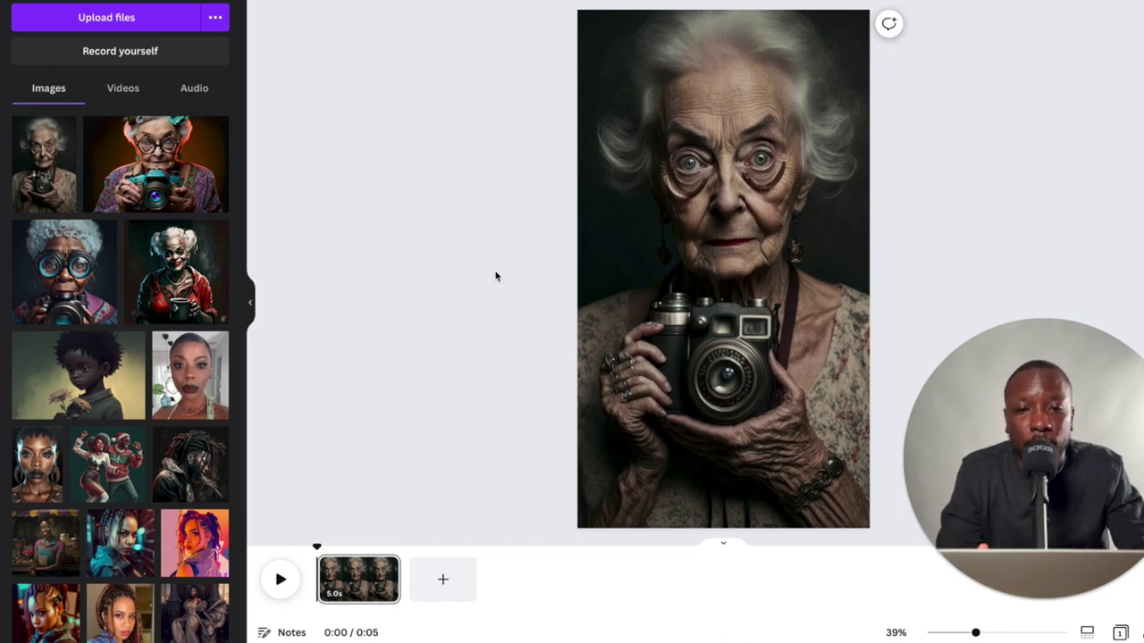
pyautogui.click(652, 210)
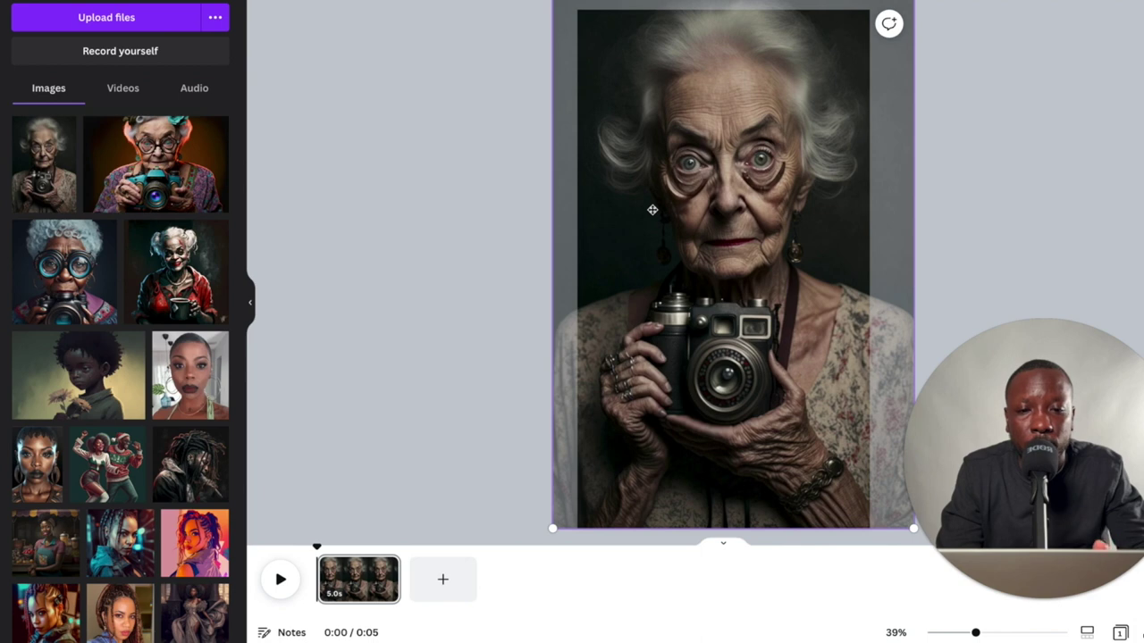
pyautogui.click(464, 254)
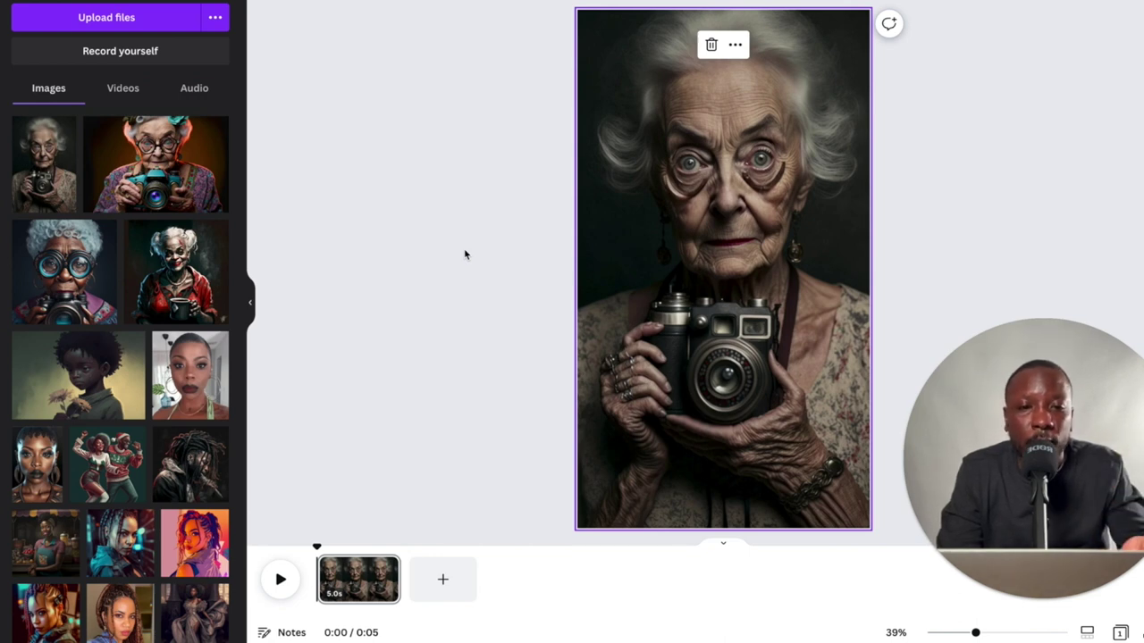
pyautogui.click(976, 143)
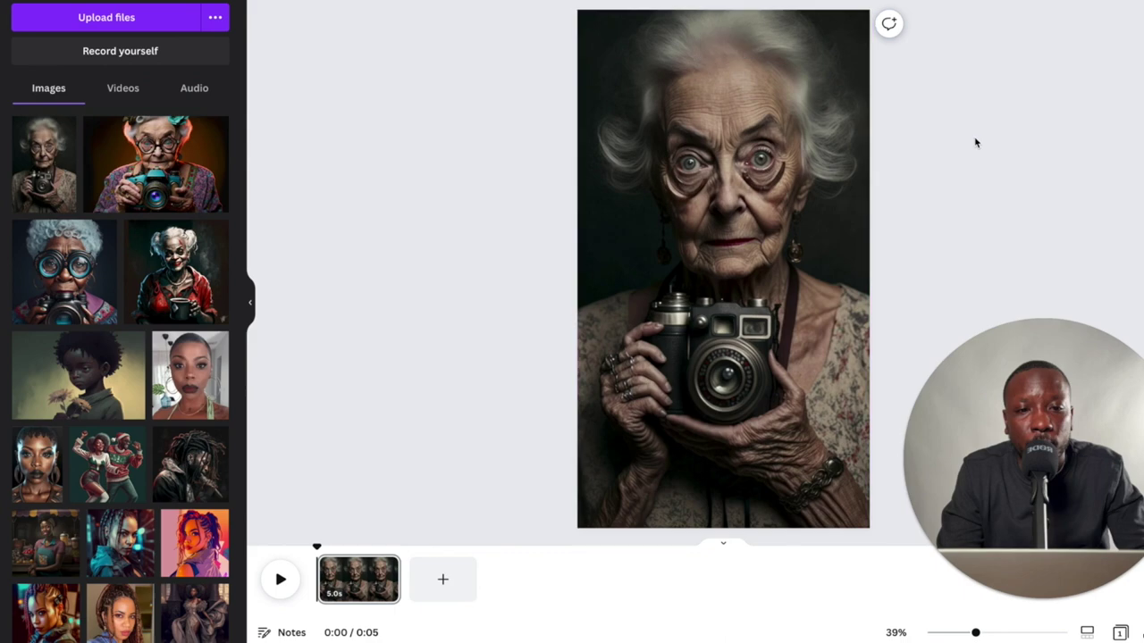